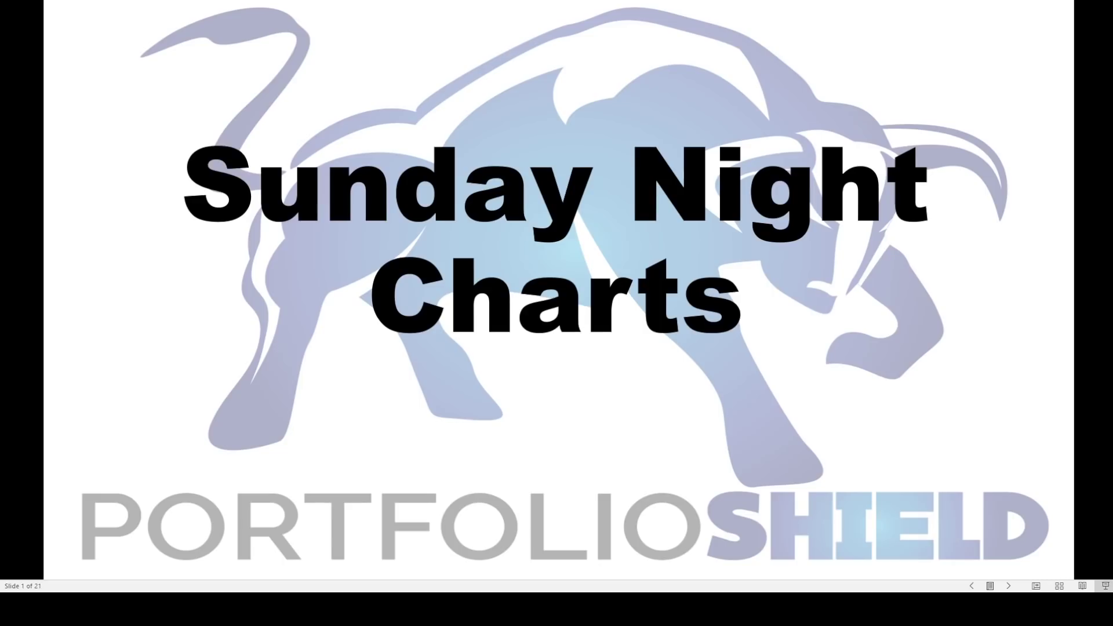
- Step through slides 3 and 4 to reach slide 5 of 21, the Technical Analysis slide
key("Right")
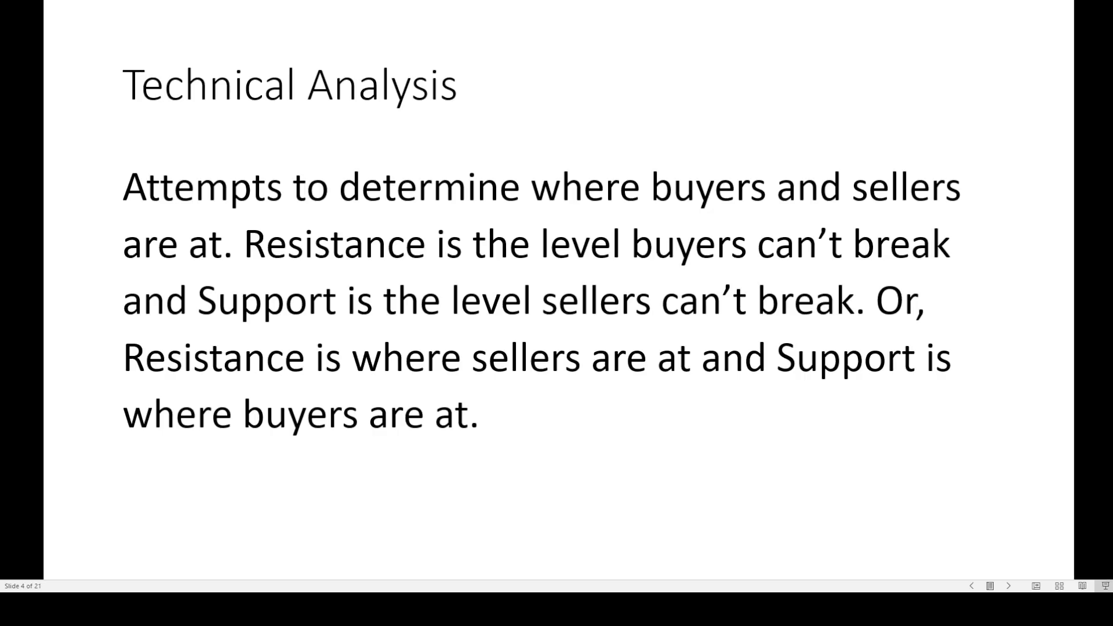
key("Right")
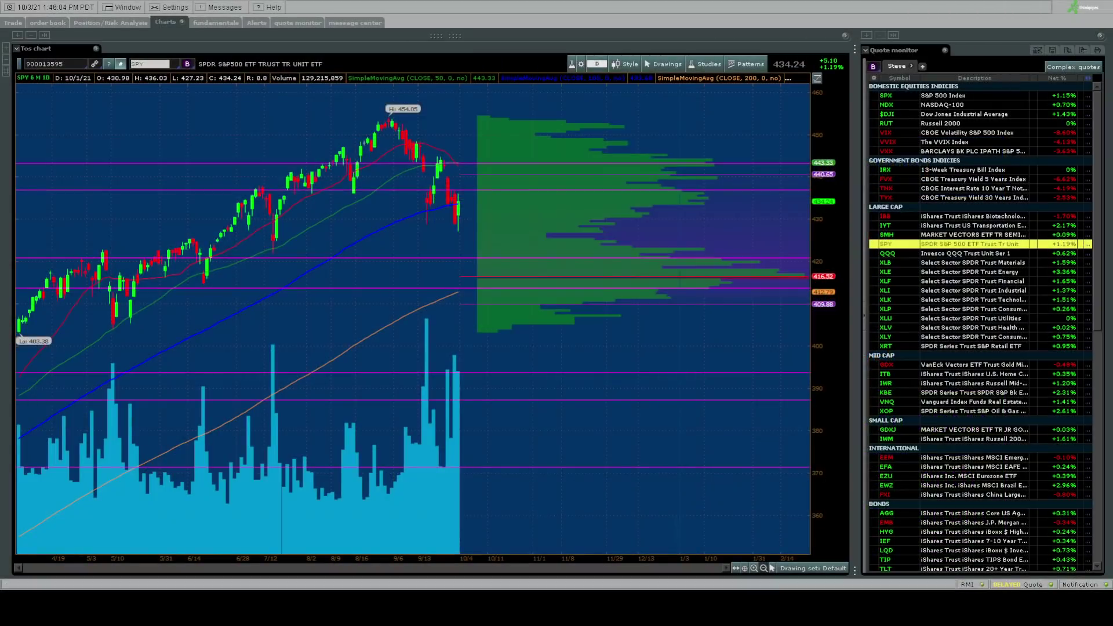
- Load QQQ from the Quote monitor into the linked daily chart in place of SPY
left_click(550, 201)
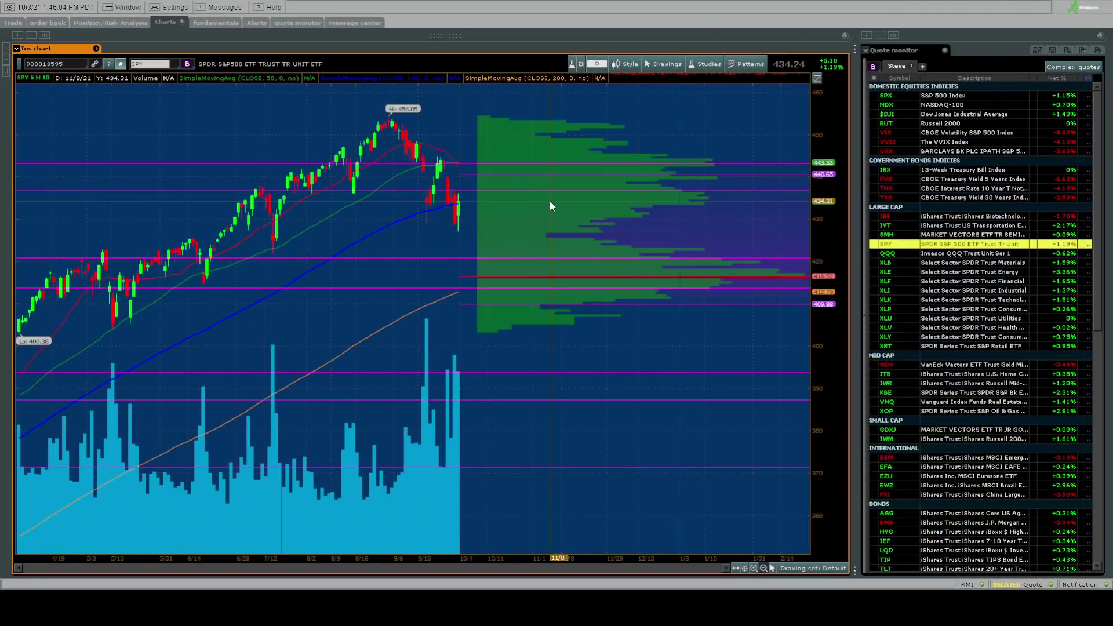
left_click(932, 254)
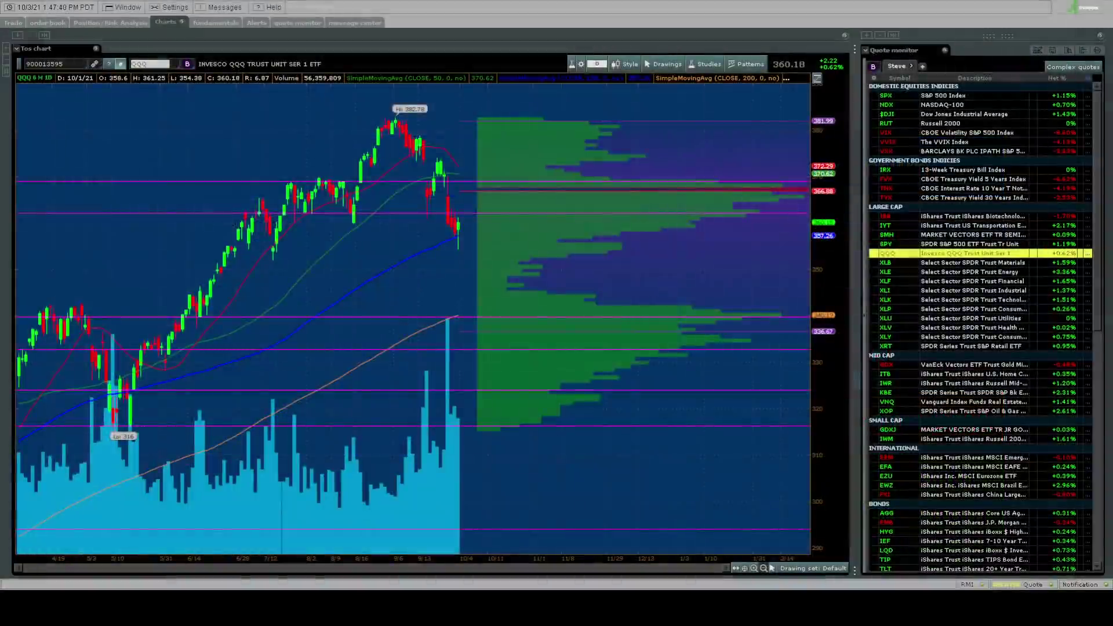
- Load IWM from the Small Cap row of the Quote monitor into the chart
left_click(887, 393)
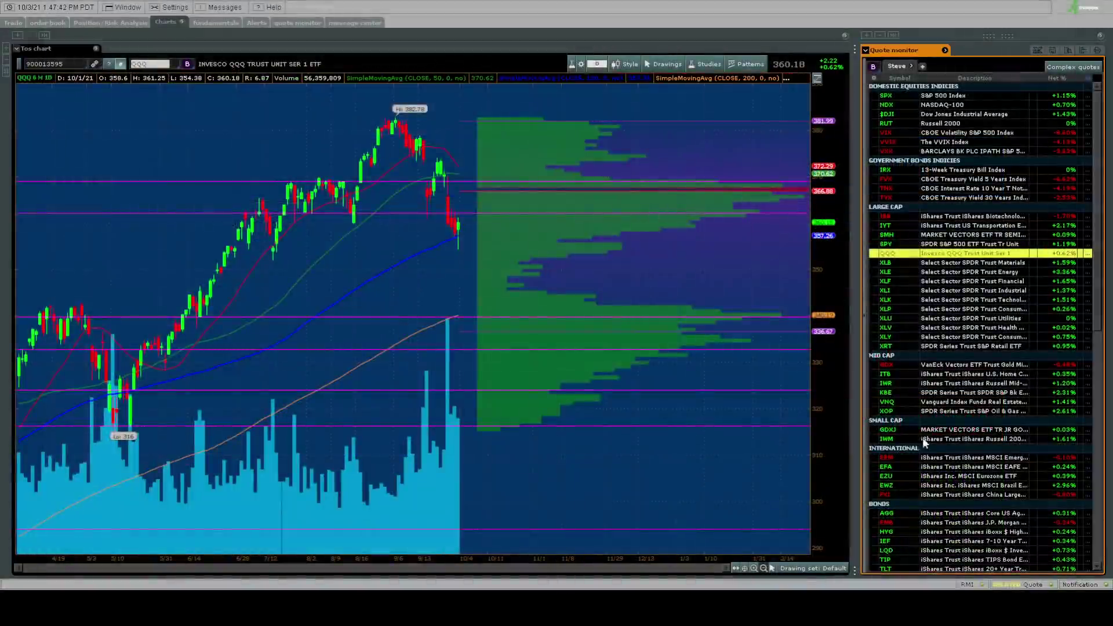
left_click(937, 440)
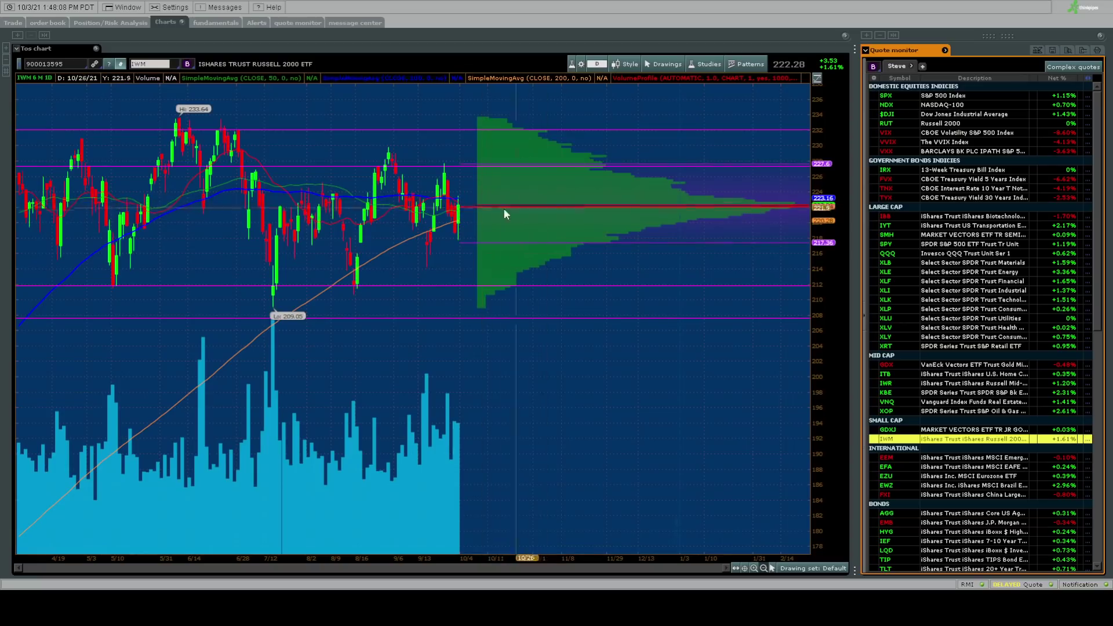
- Adjust the time span of the IWM daily chart and scroll its view
left_click(596, 64)
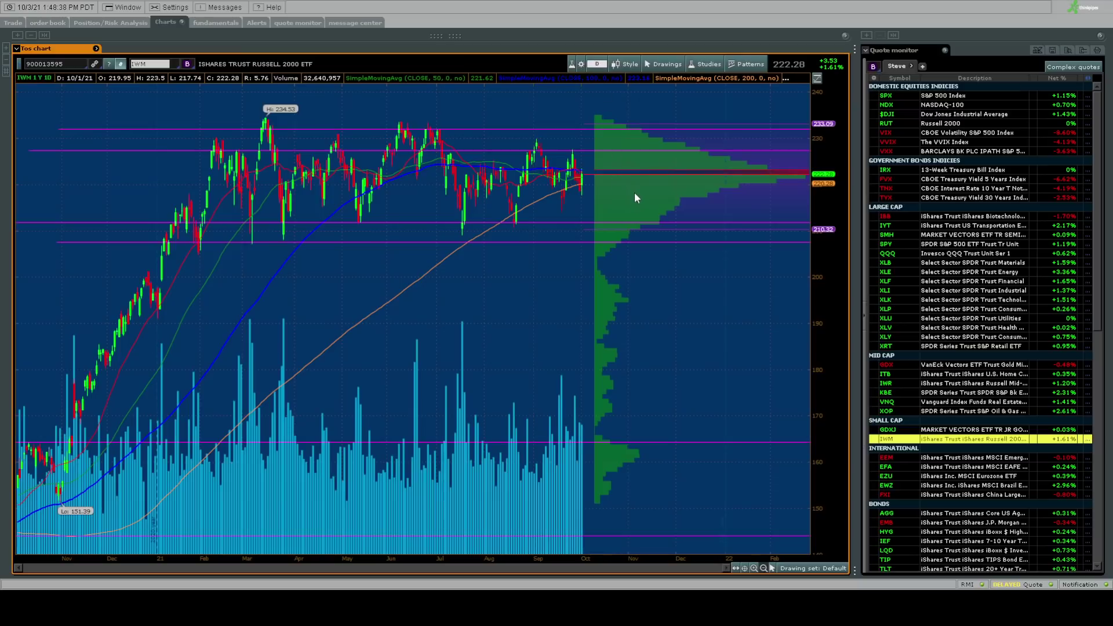
scroll(636, 194, "up", 3)
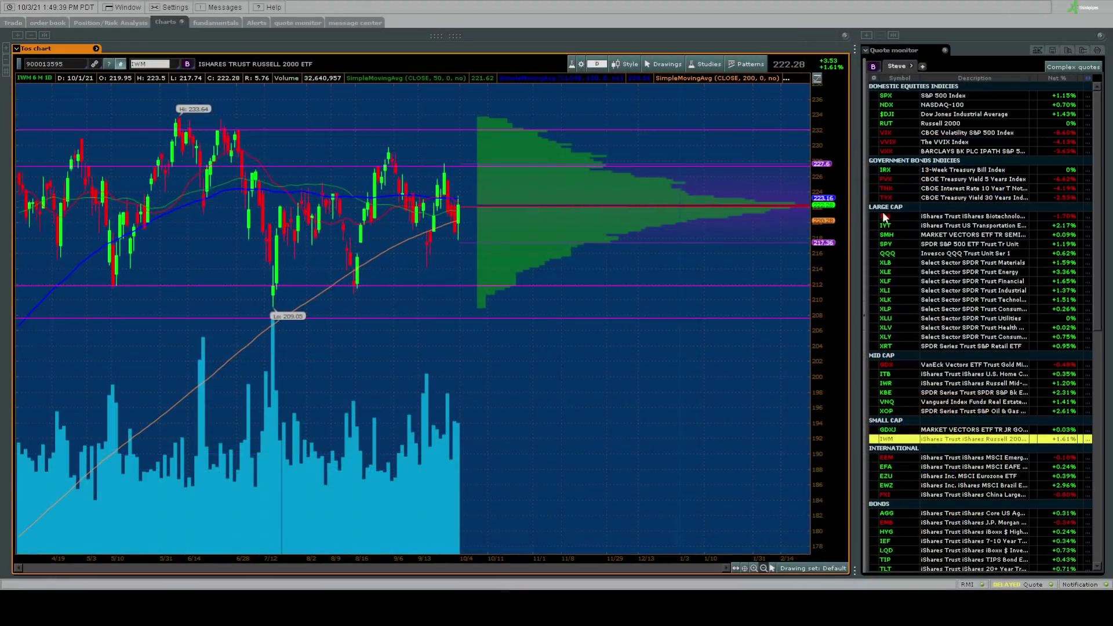
- Load IYT, the transportation ETF, and change its time frame from 6M 1D to 1Y 1D
left_click(953, 226)
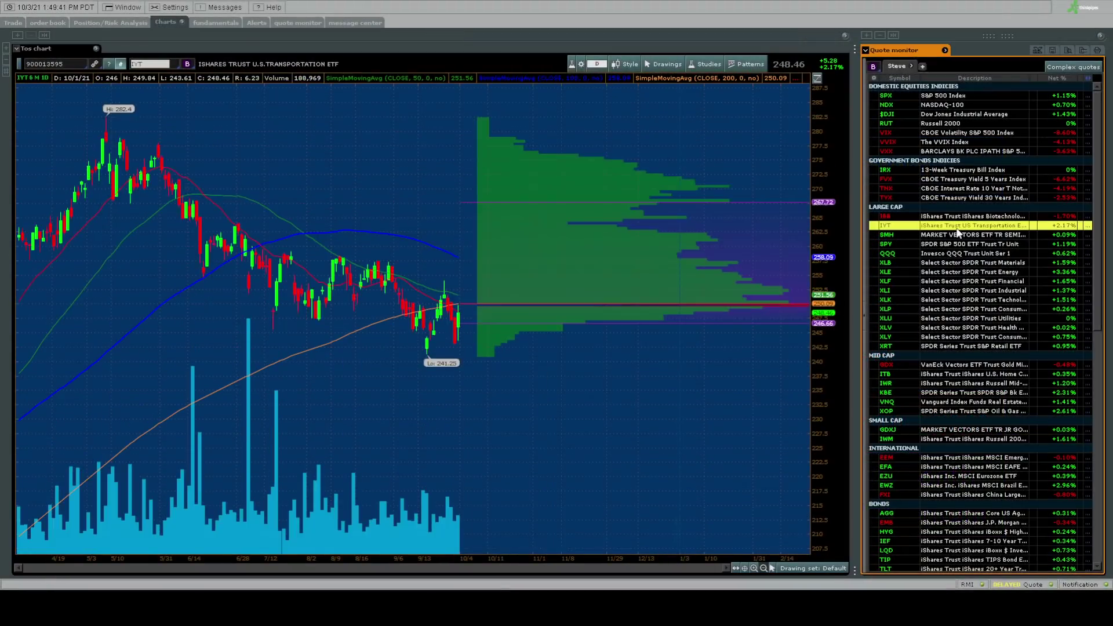
left_click(597, 65)
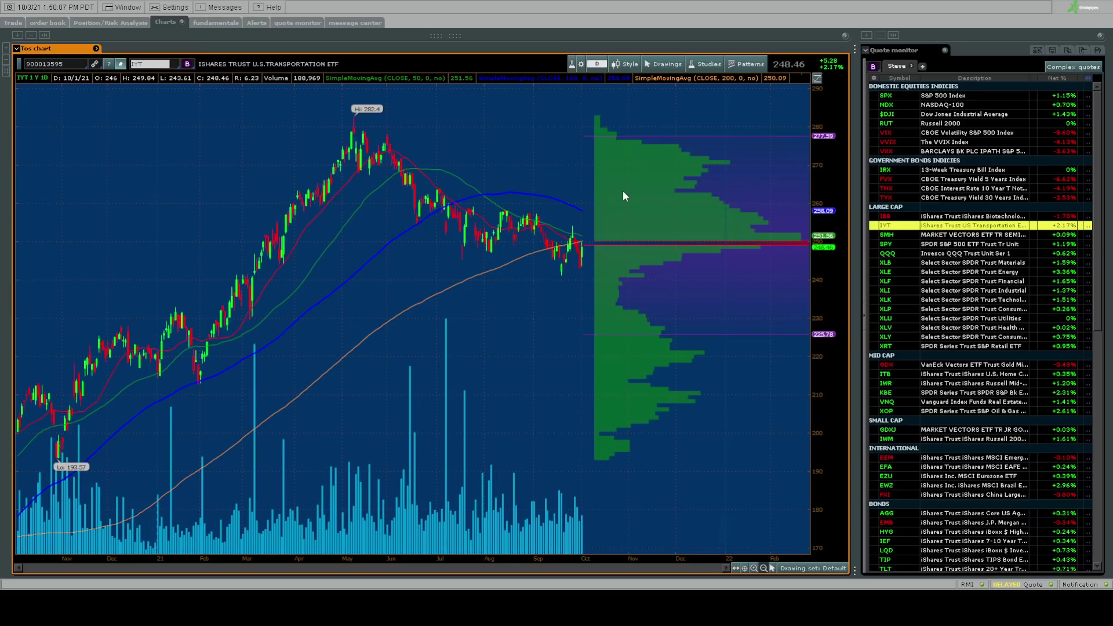
- Zoom the IYT chart back to six months of daily bars, showing the 241.25 low
scroll(622, 191, "up", 3)
scroll(625, 190, "up", 3)
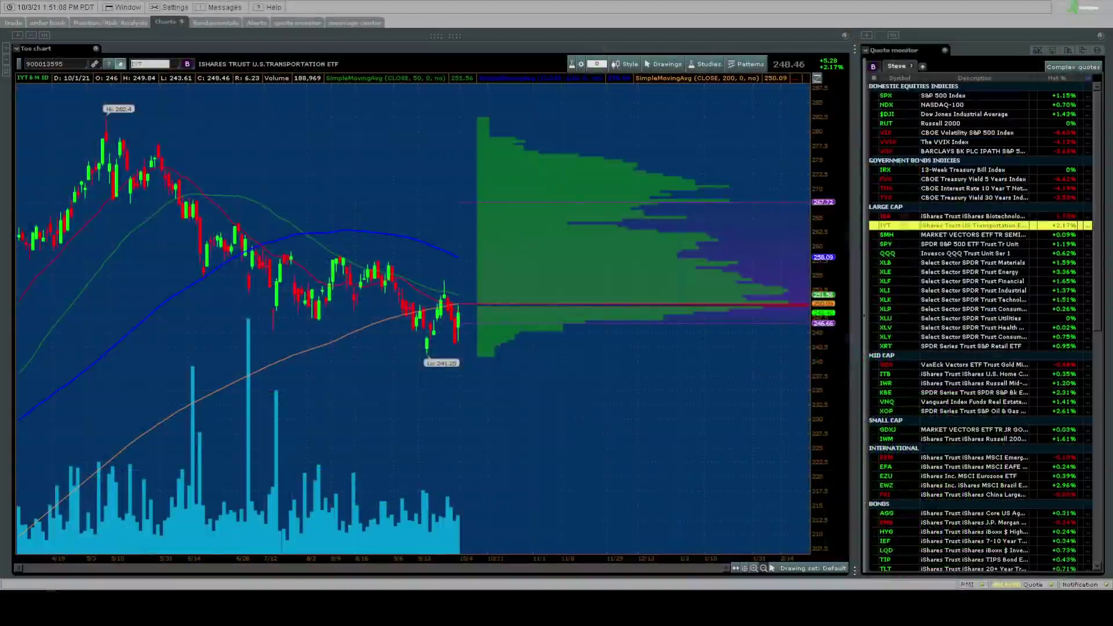
left_click(551, 196)
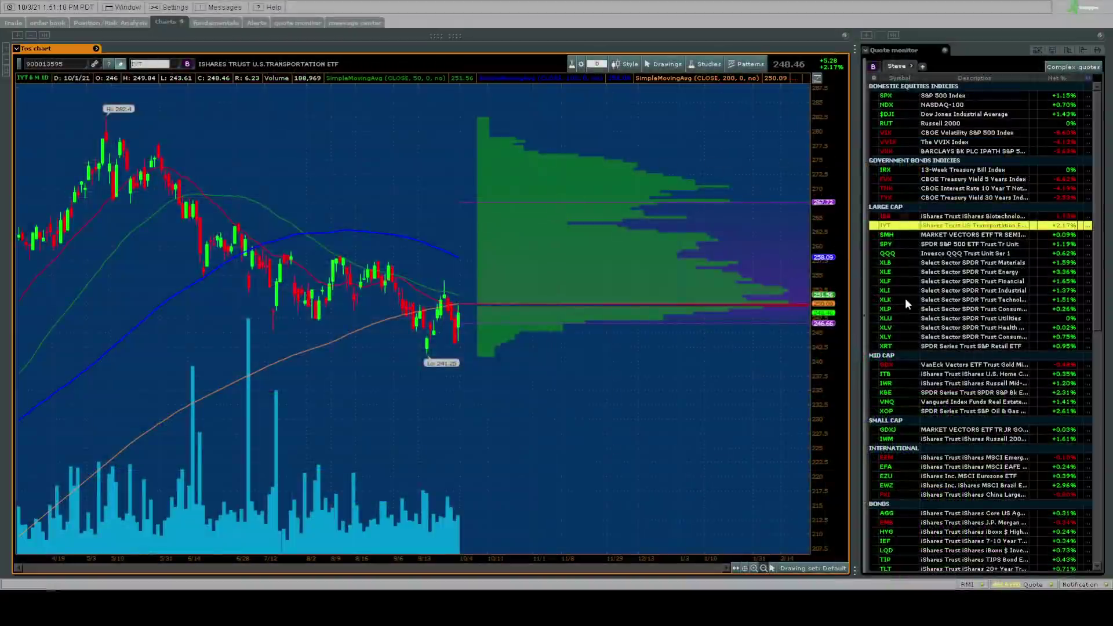
- Load XLE from the Quote monitor, then scroll the watchlist toward bonds and commodities
left_click(937, 273)
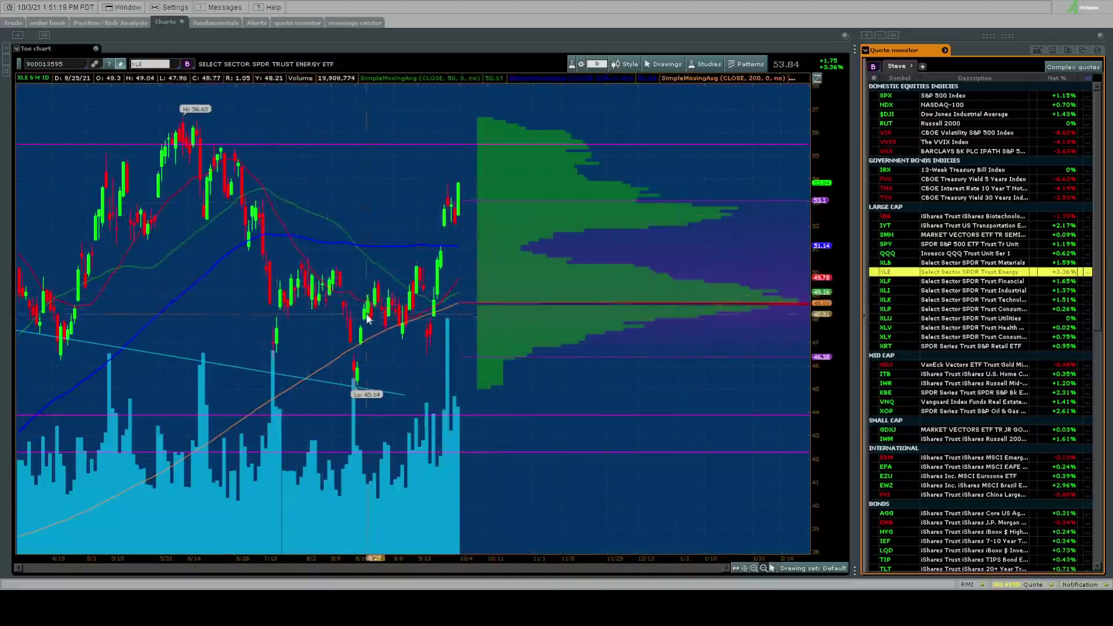
scroll(944, 371, "down", 3)
scroll(945, 426, "down", 3)
left_click(931, 522)
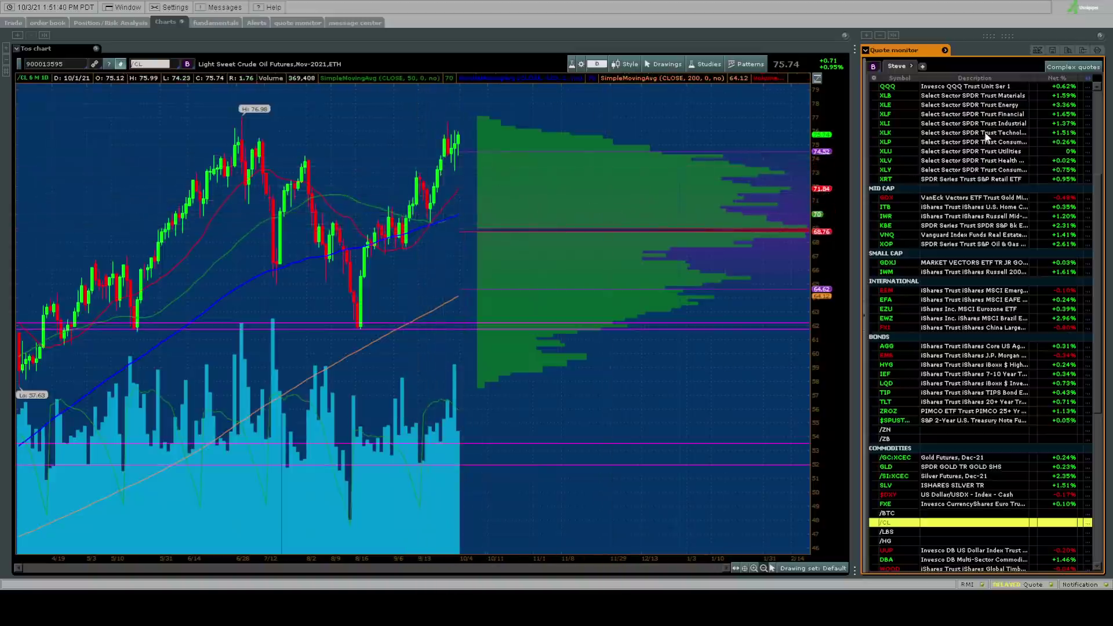
left_click(931, 107)
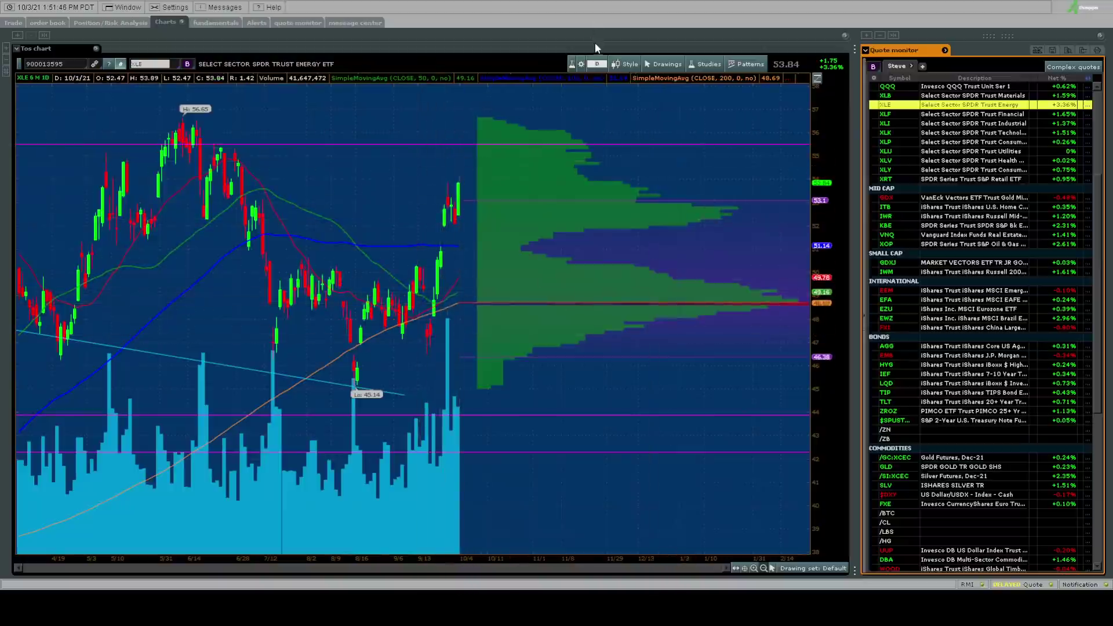
left_click(606, 183)
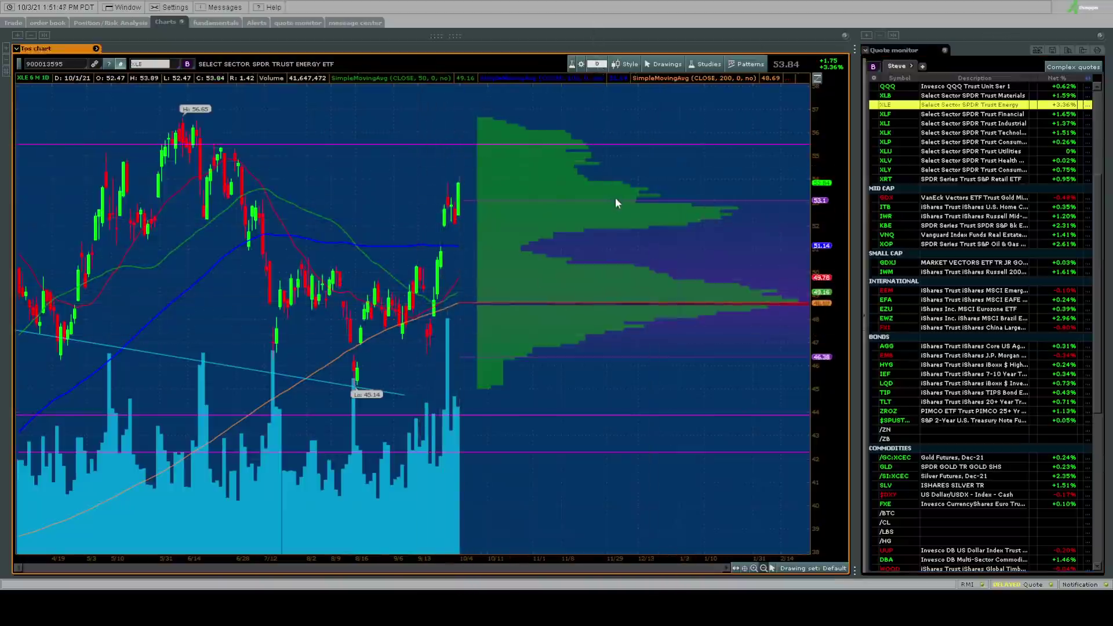
scroll(628, 193, "down", 2)
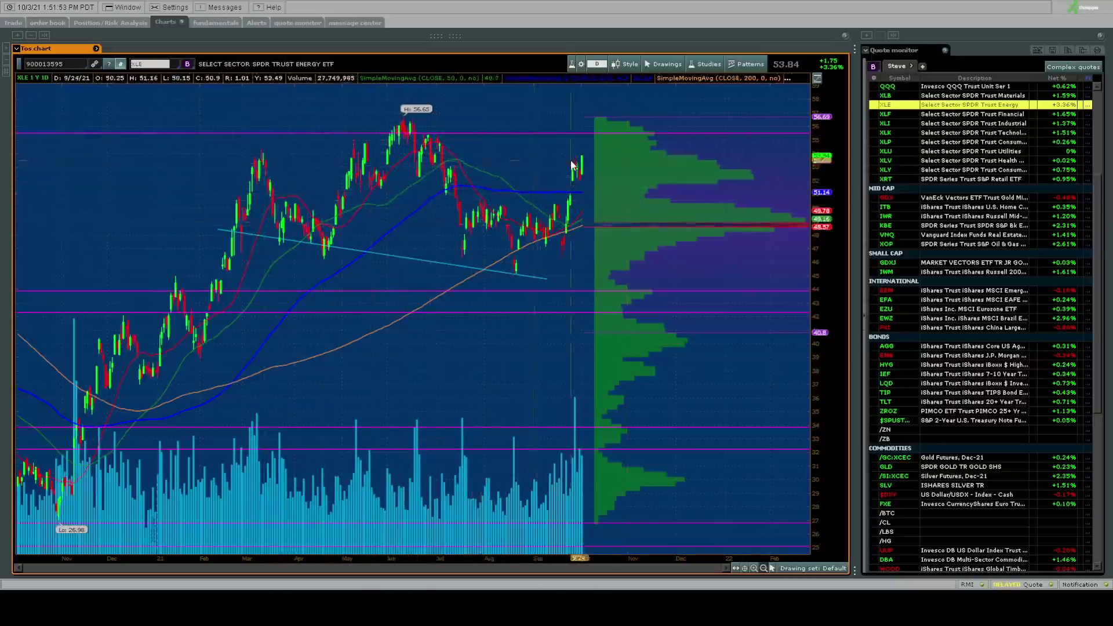
left_click(409, 258)
left_click(520, 149)
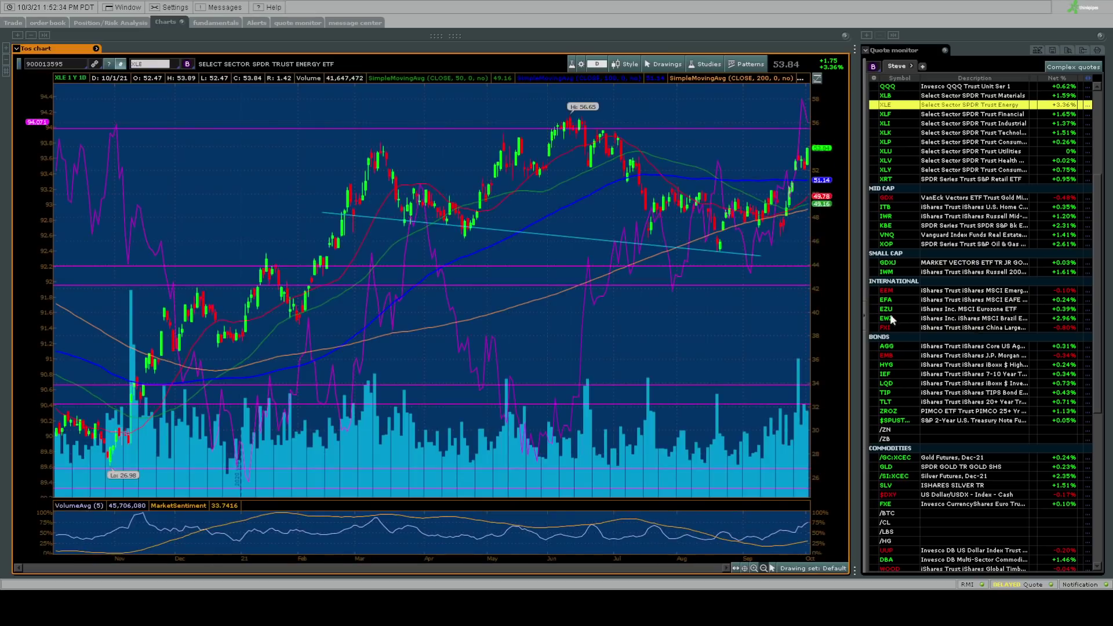
- Set the XLE chart's time frame to 5Y 1D, reaching back to 2017
left_click(597, 65)
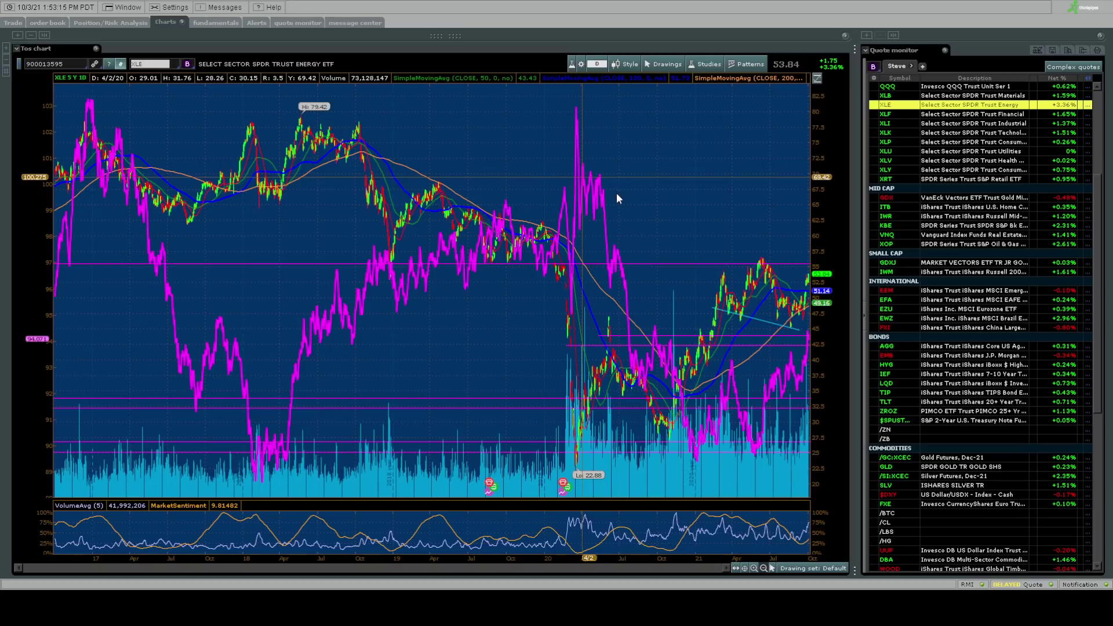
- Delete the magenta comparison line from the XLE chart
left_click(548, 304)
key("Delete")
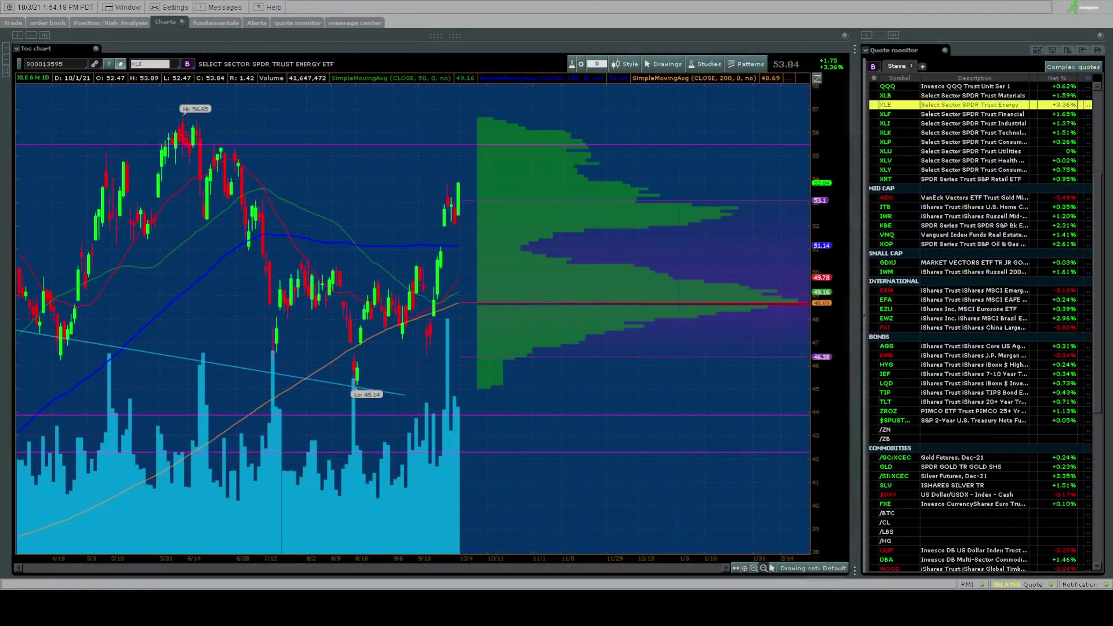
- Scroll the quote monitor up slightly and load the XLF financial sector ETF into the chart
scroll(945, 208, "up", 1)
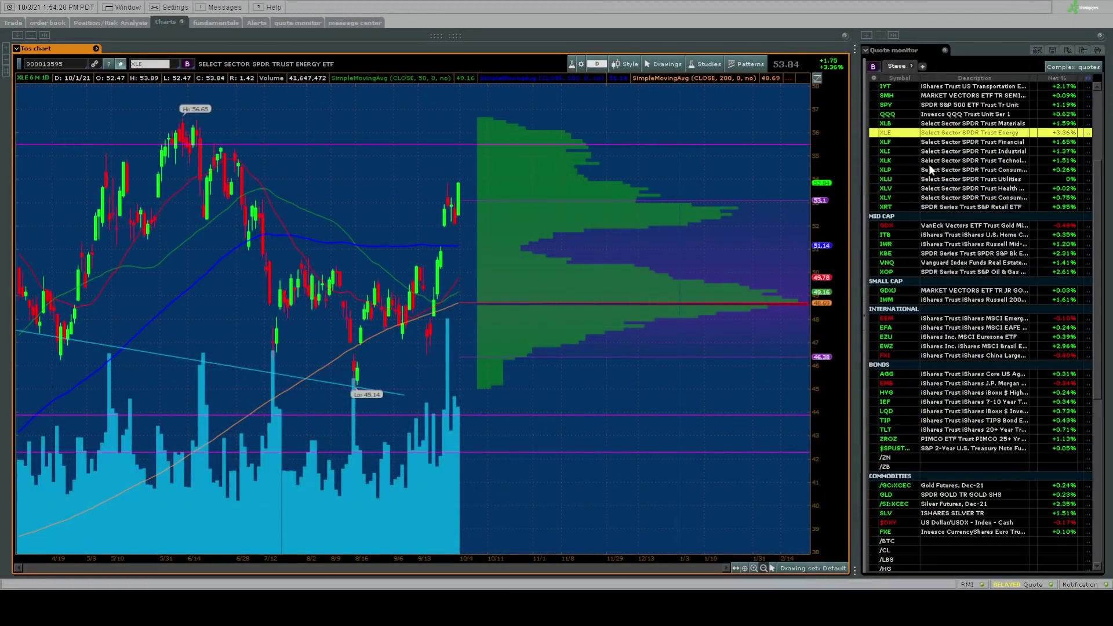
left_click(944, 143)
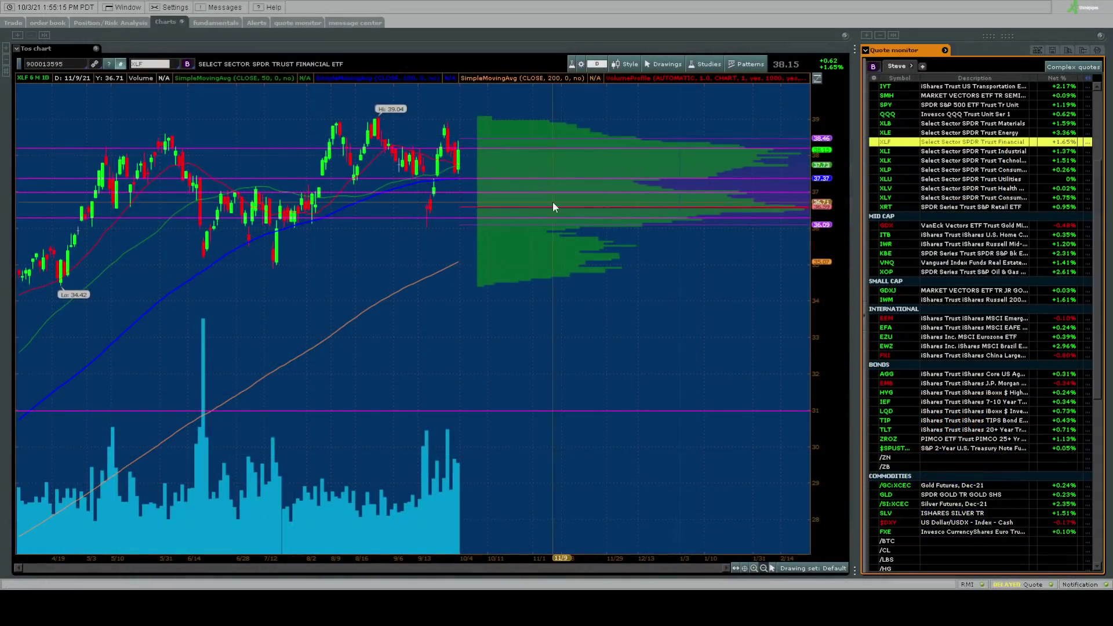
- Load XLI and zoom its chart in to six months of daily bars
left_click(941, 152)
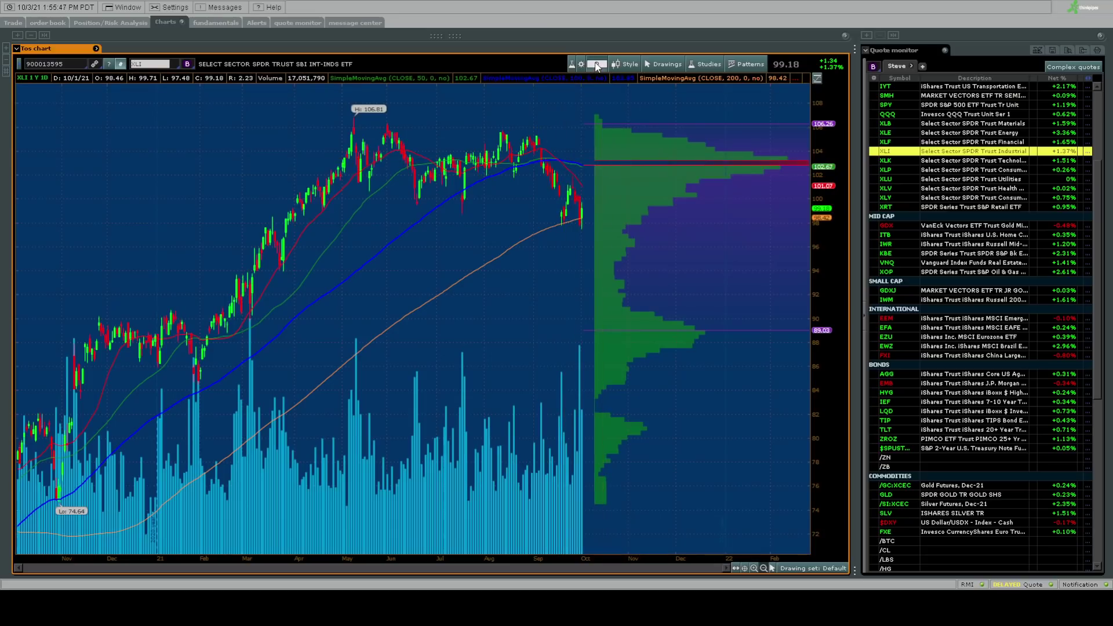
scroll(627, 188, "up", 2)
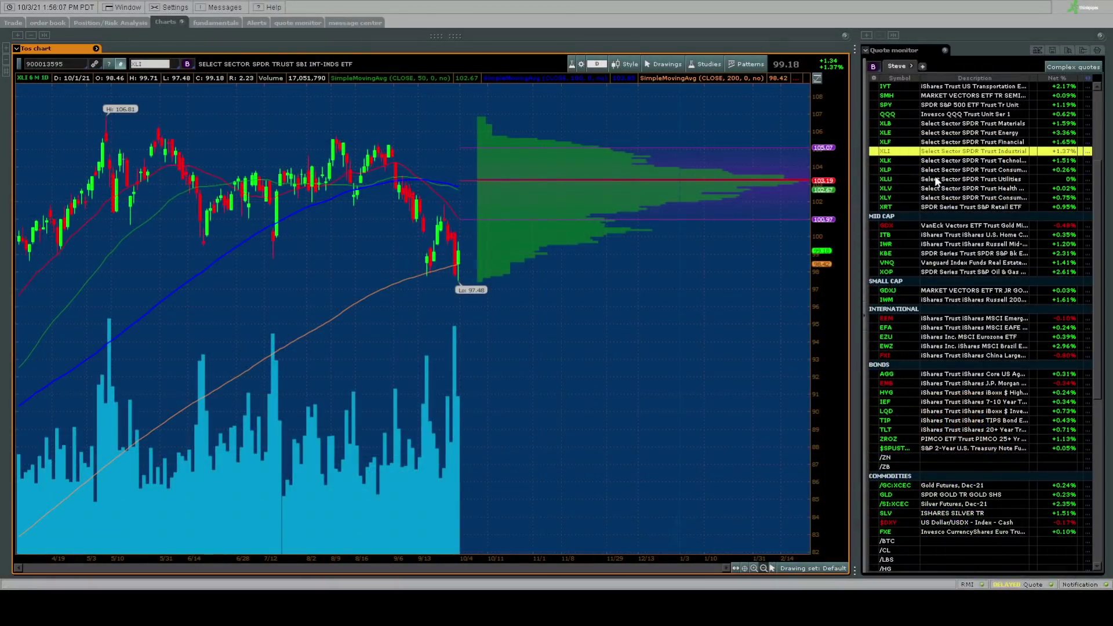
- Load XLU and step through 1Y and 6M views, ending on two-year daily bars
left_click(934, 178)
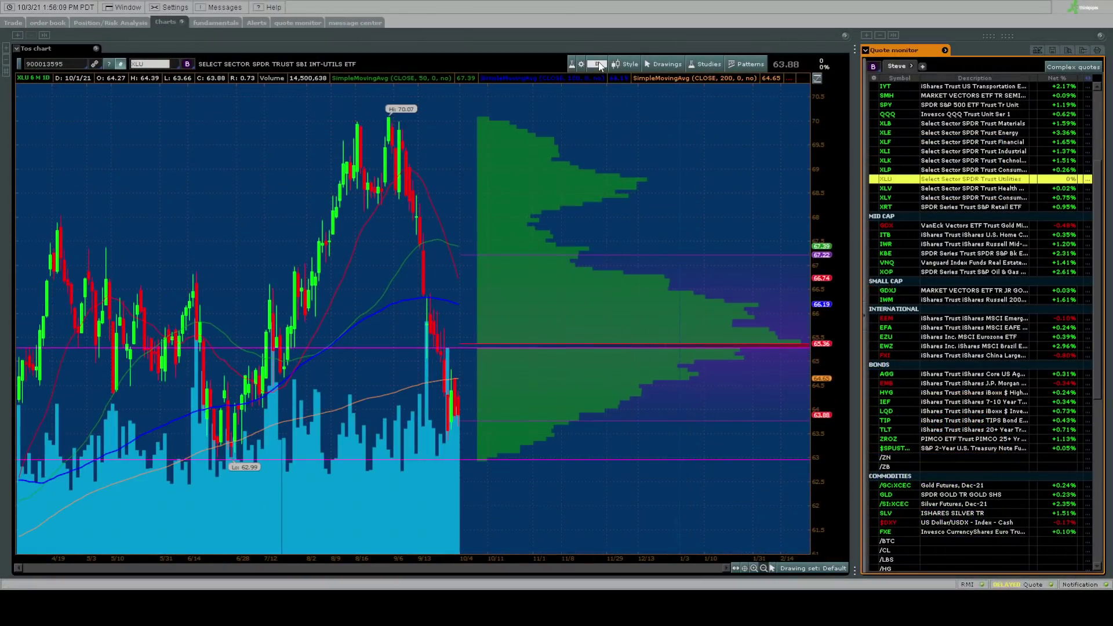
left_click(625, 192)
scroll(625, 197, "down", 2)
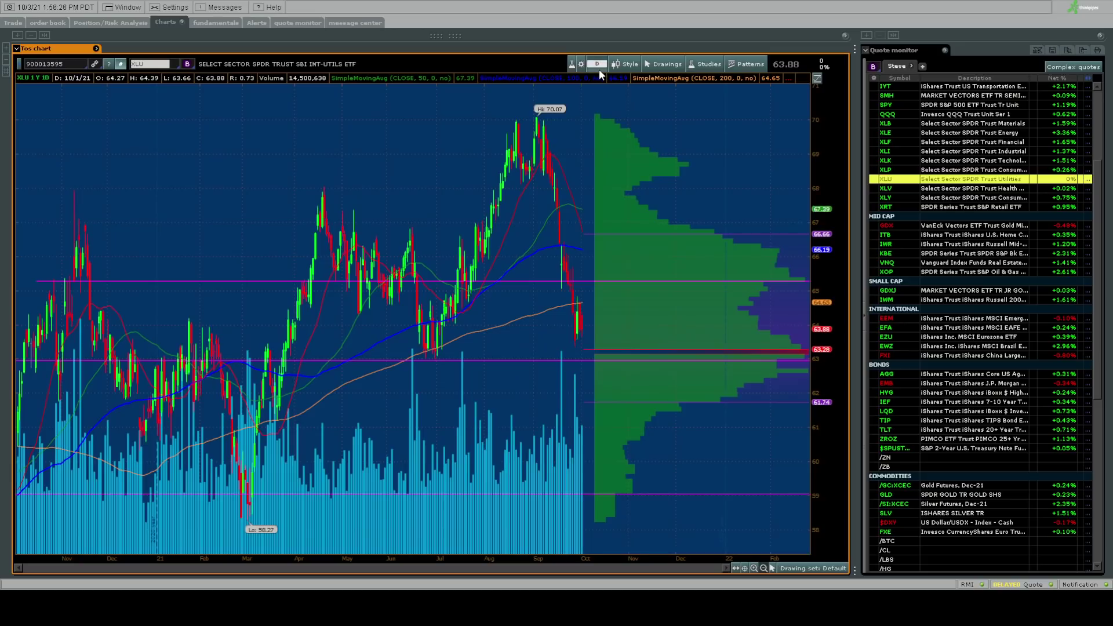
scroll(638, 192, "up", 1)
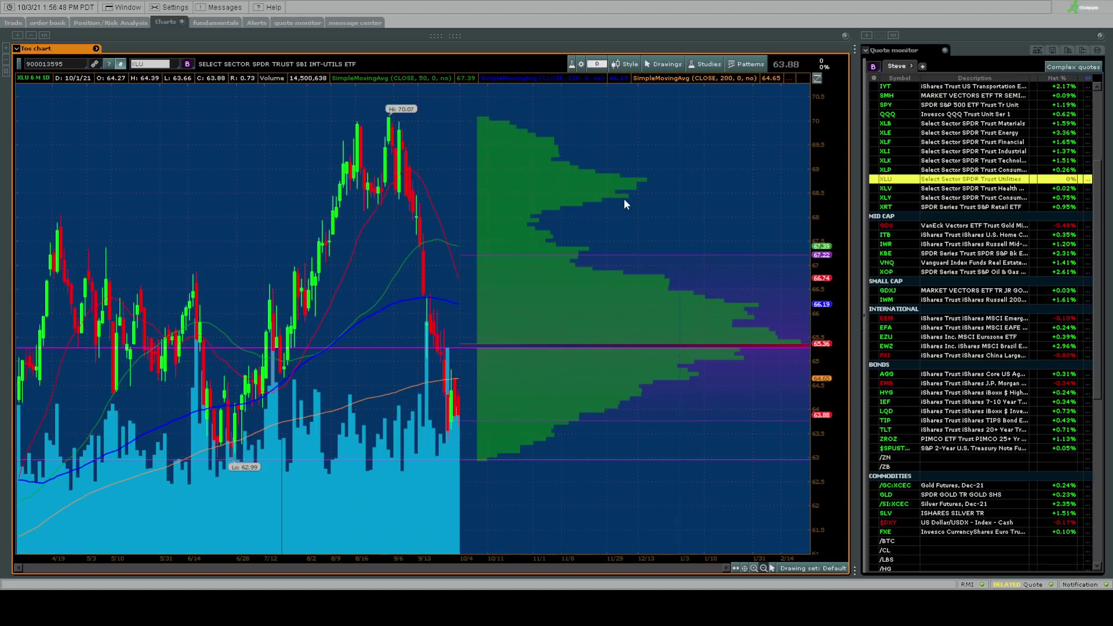
scroll(624, 198, "down", 3)
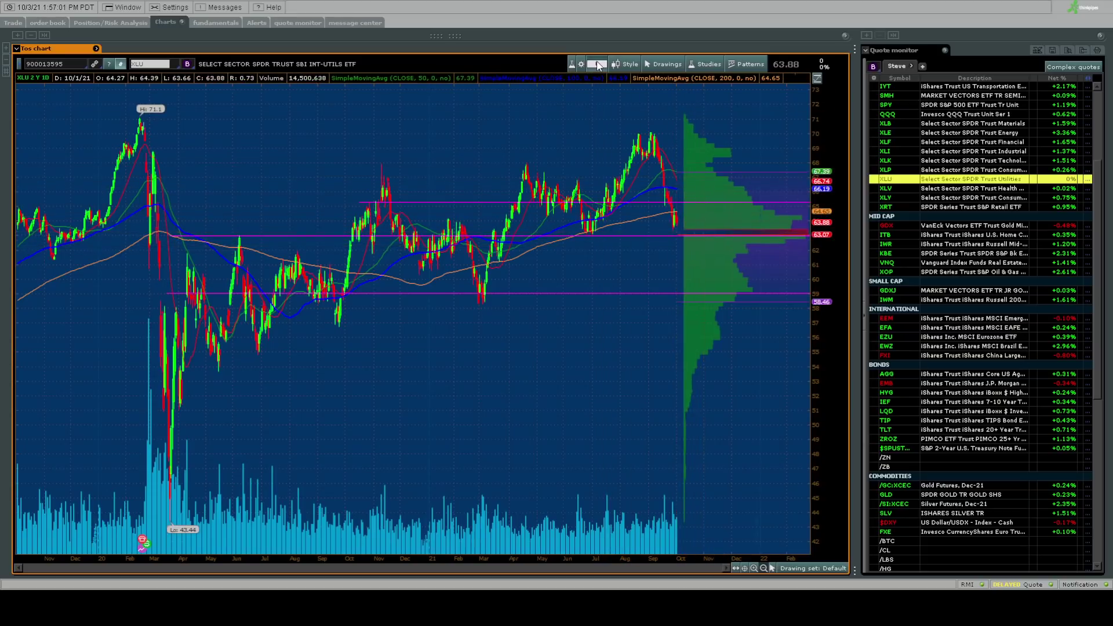
- Zoom the XLU chart from 2Y in to 6M daily, showing the 70.07 high and 62.99 low
scroll(636, 192, "up", 3)
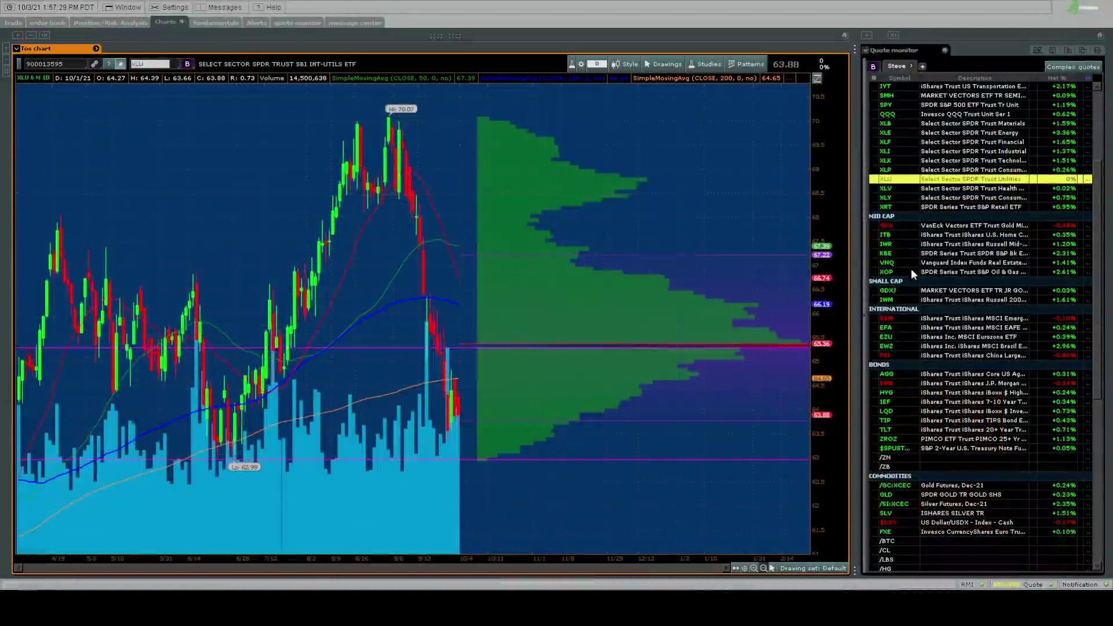
- Load GDXJ and zoom out from 2 Y 1D to 5 Y 1D, spanning 19.52 to 65.95
left_click(934, 290)
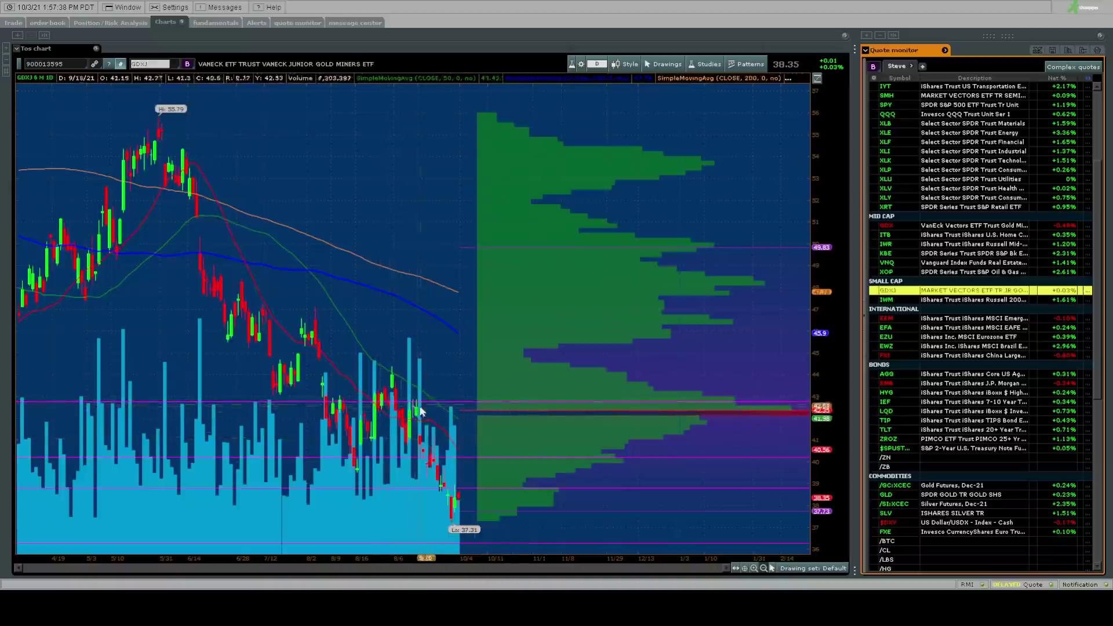
left_click(592, 66)
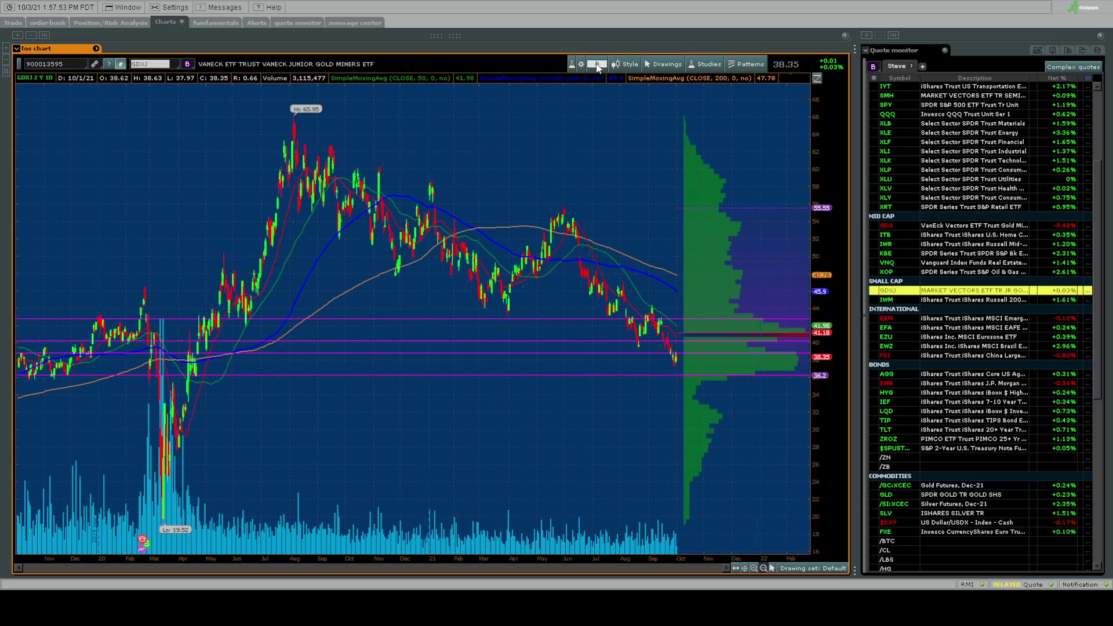
scroll(631, 214, "down", 3)
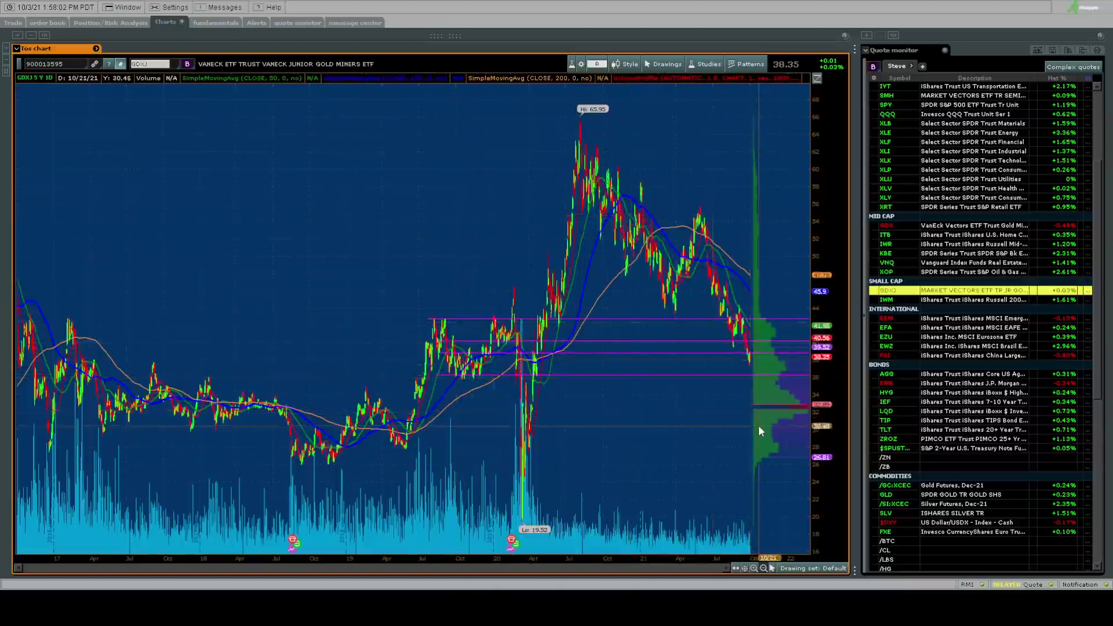
- Reset the time frame to 2 Y 1D and load GDX from the quote monitor
left_click(597, 64)
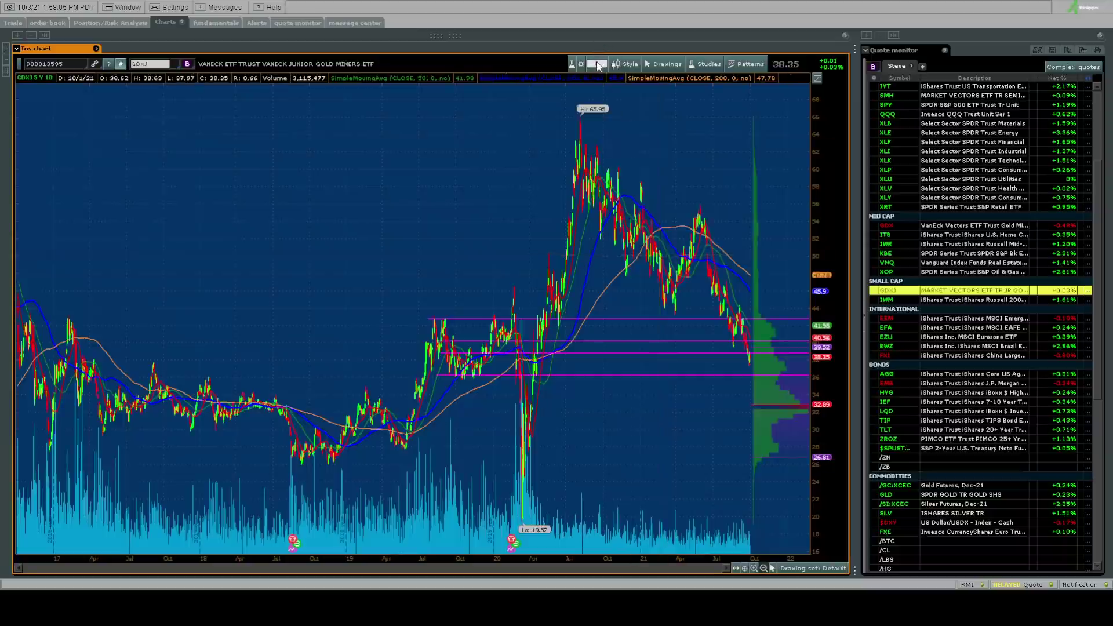
left_click(635, 215)
scroll(976, 173, "up", 4)
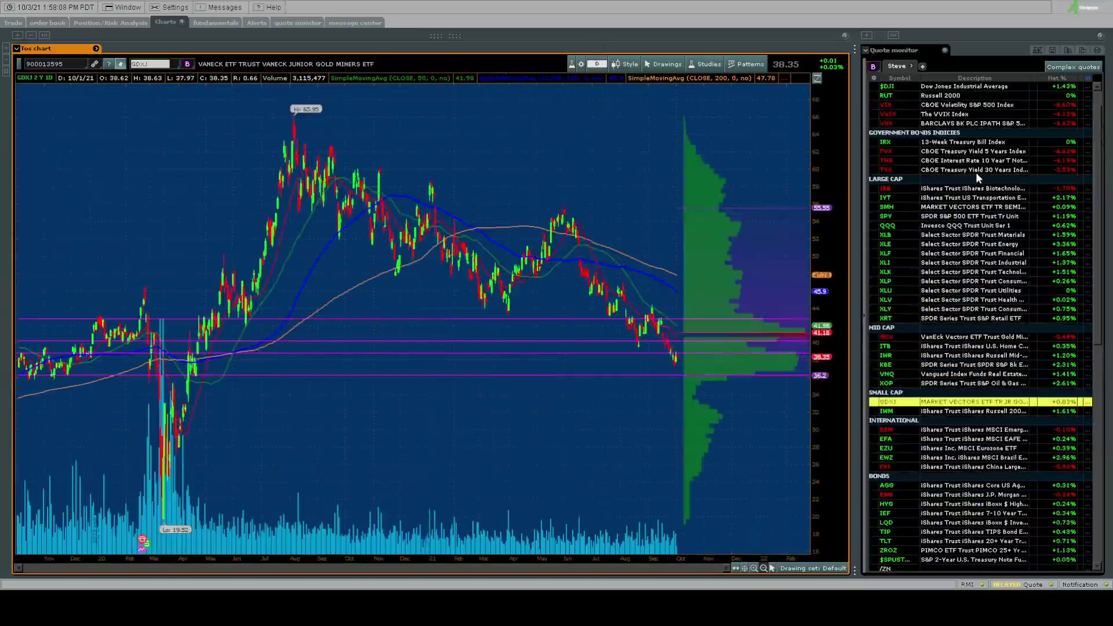
left_click(943, 339)
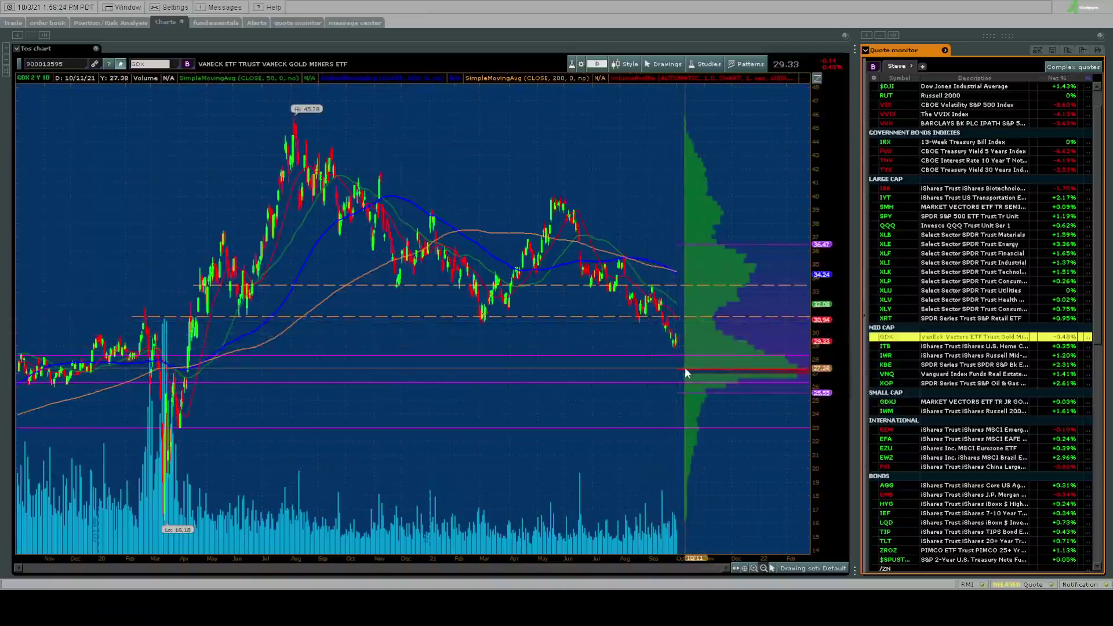
- Activate the GDX chart's time span to view six months of daily bars
left_click(596, 65)
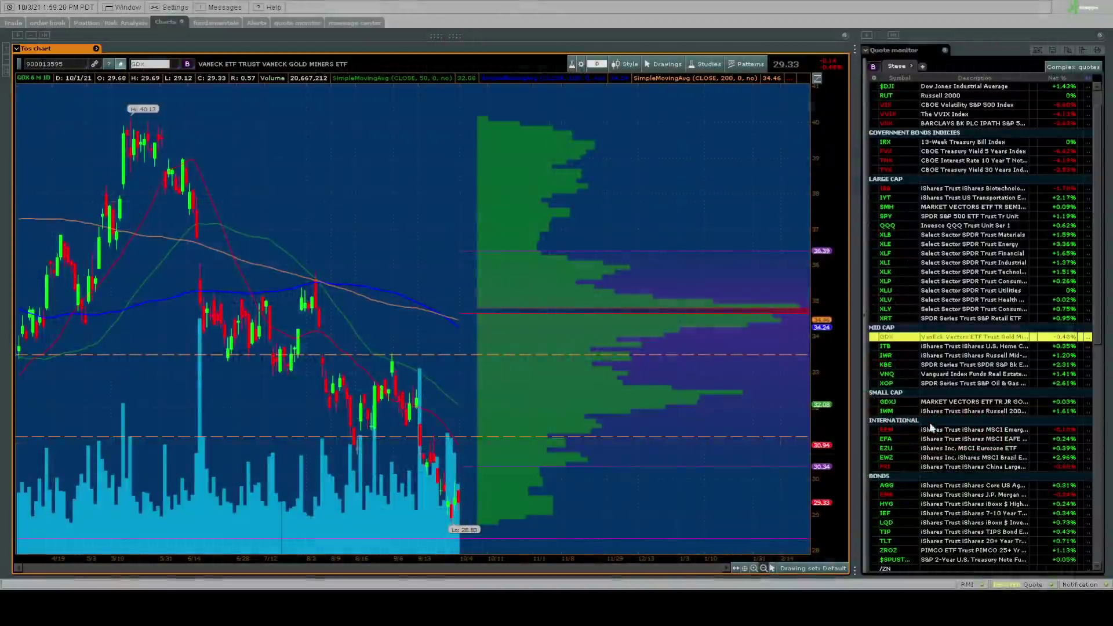
- Load EEM and zoom its chart out from 6 M to 2 Y daily
left_click(947, 429)
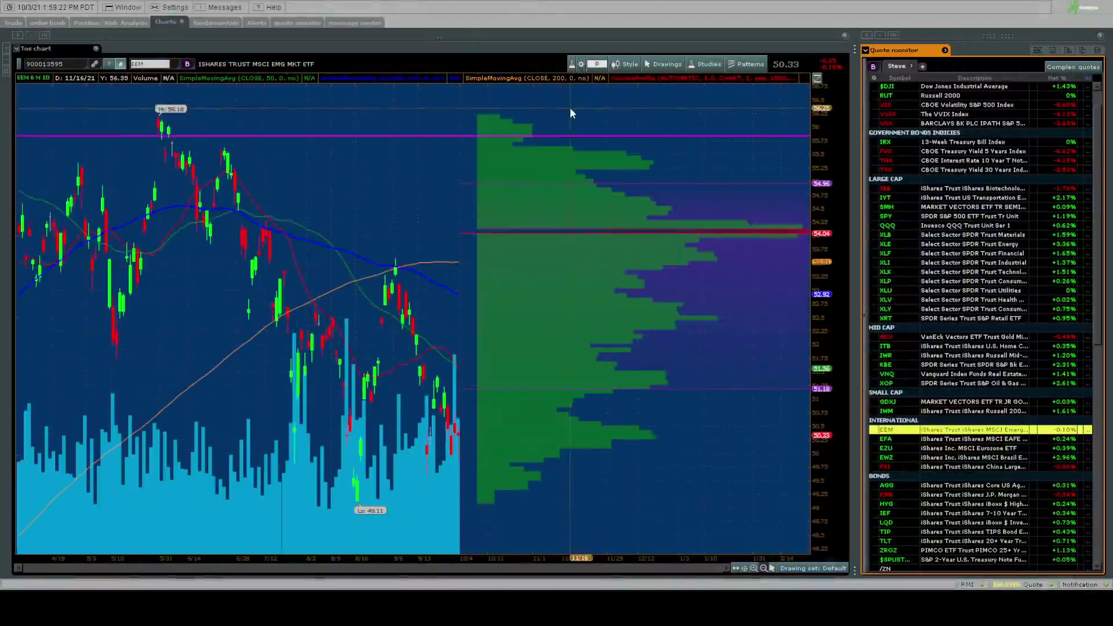
left_click(612, 177)
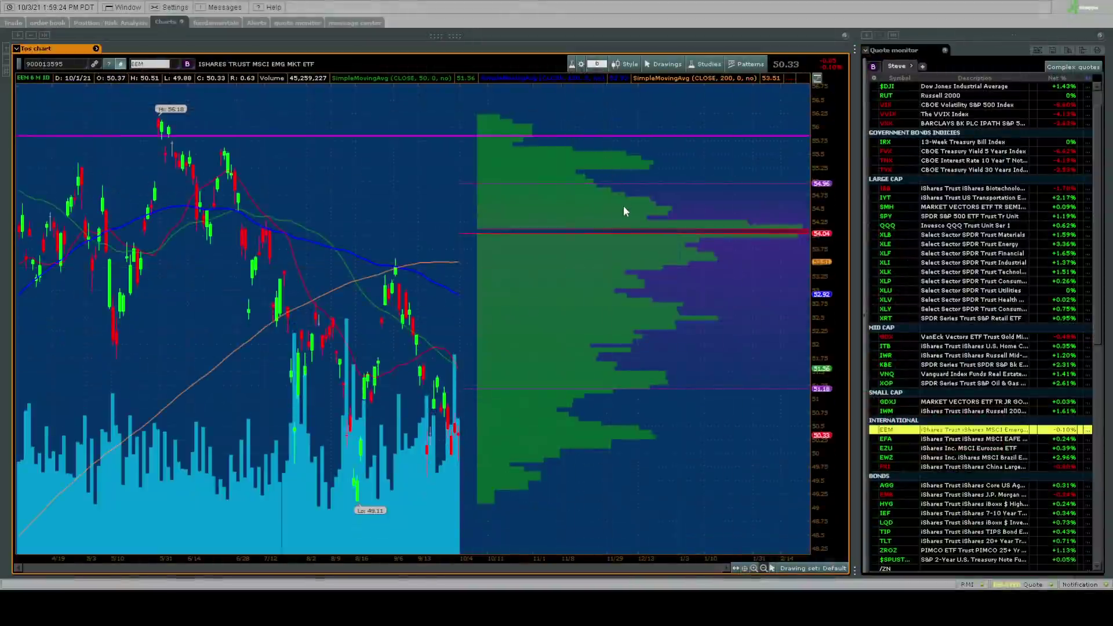
scroll(624, 206, "down", 3)
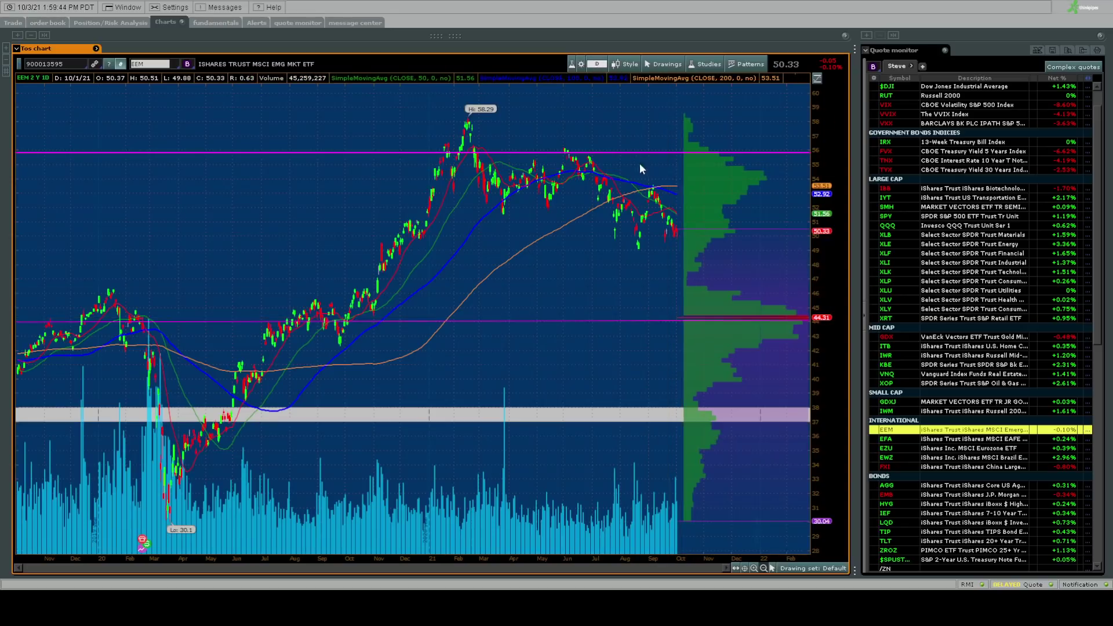
- Zoom the EEM chart from 2 Y in to 6 M daily, marking a 56.18 high and 49.11 low
scroll(646, 191, "up", 3)
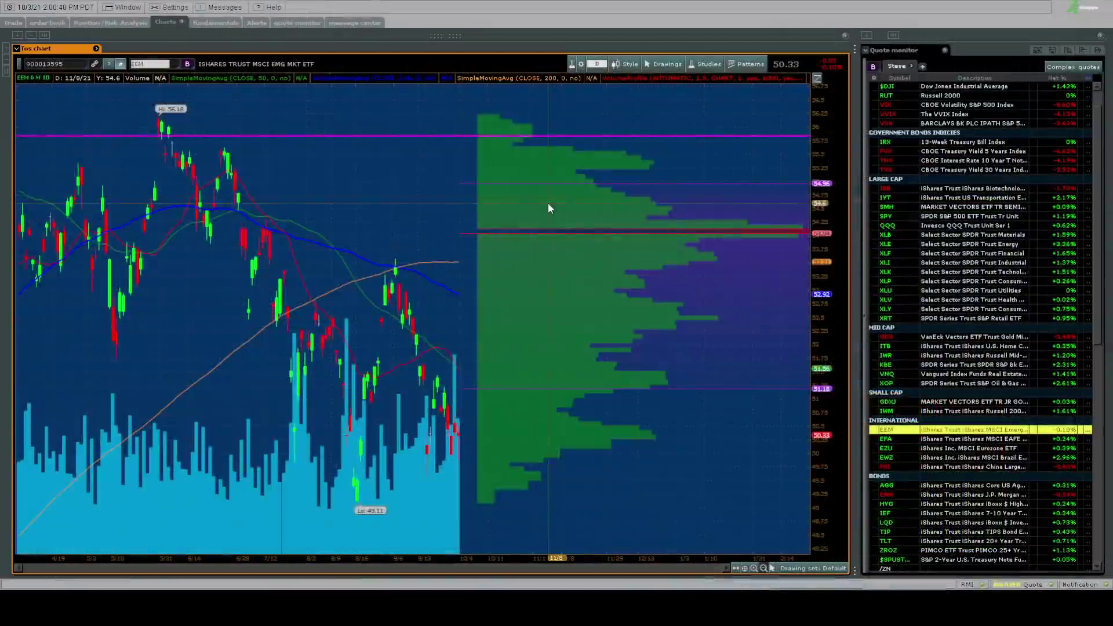
- Scroll down to HYG in the quote monitor, load it and focus its chart
scroll(952, 396, "down", 3)
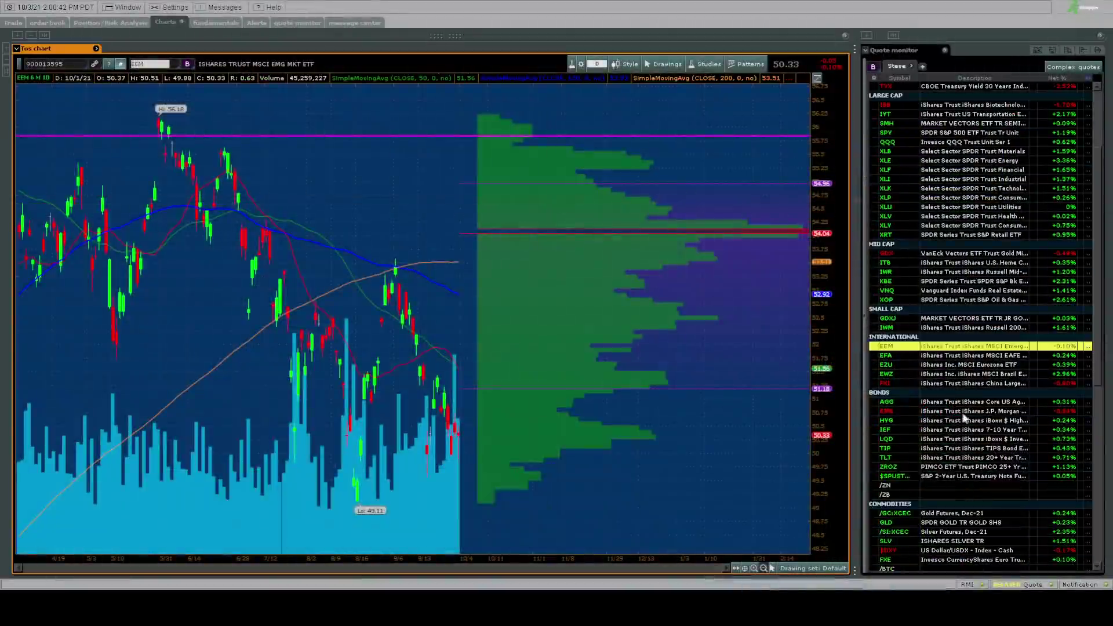
left_click(951, 419)
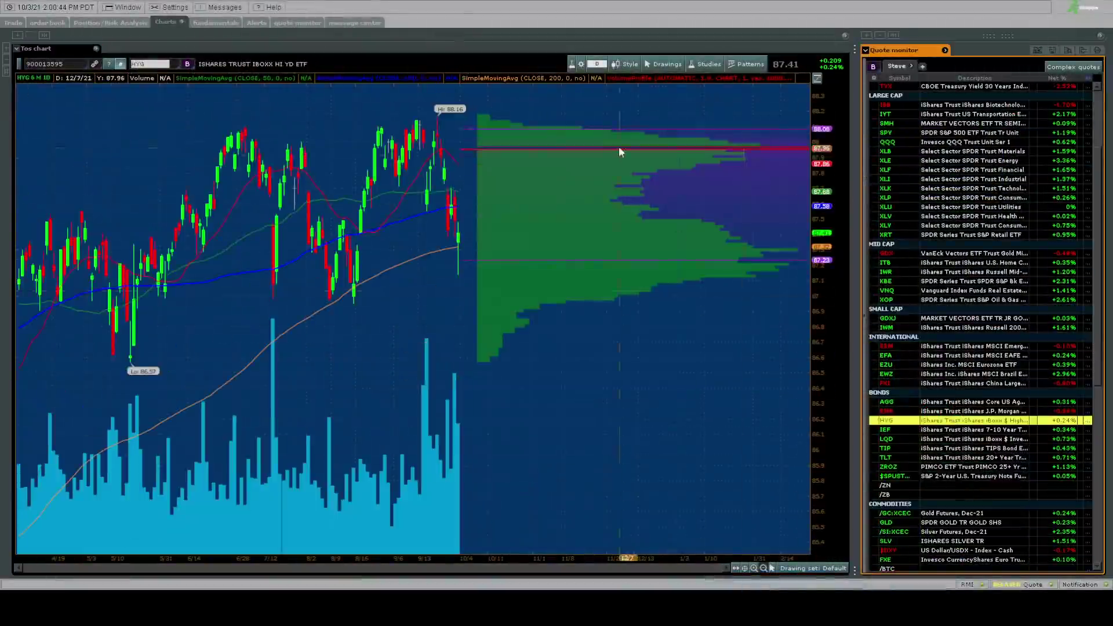
left_click(611, 116)
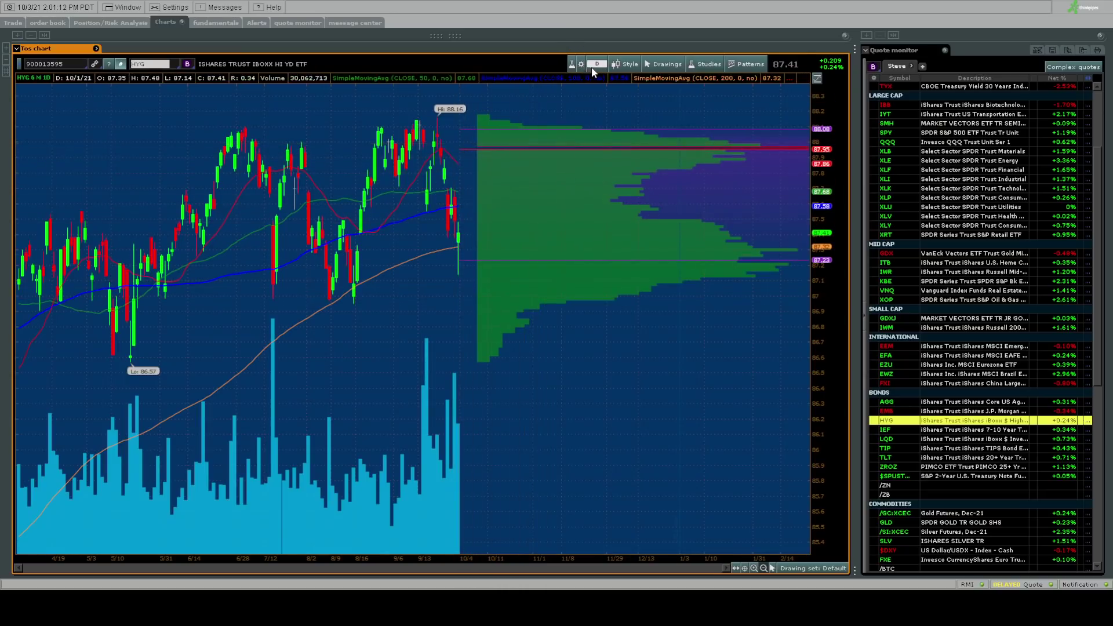
- Zoom HYG out to 2 Y and back to 1 Y, then load TLT
scroll(634, 203, "down", 5)
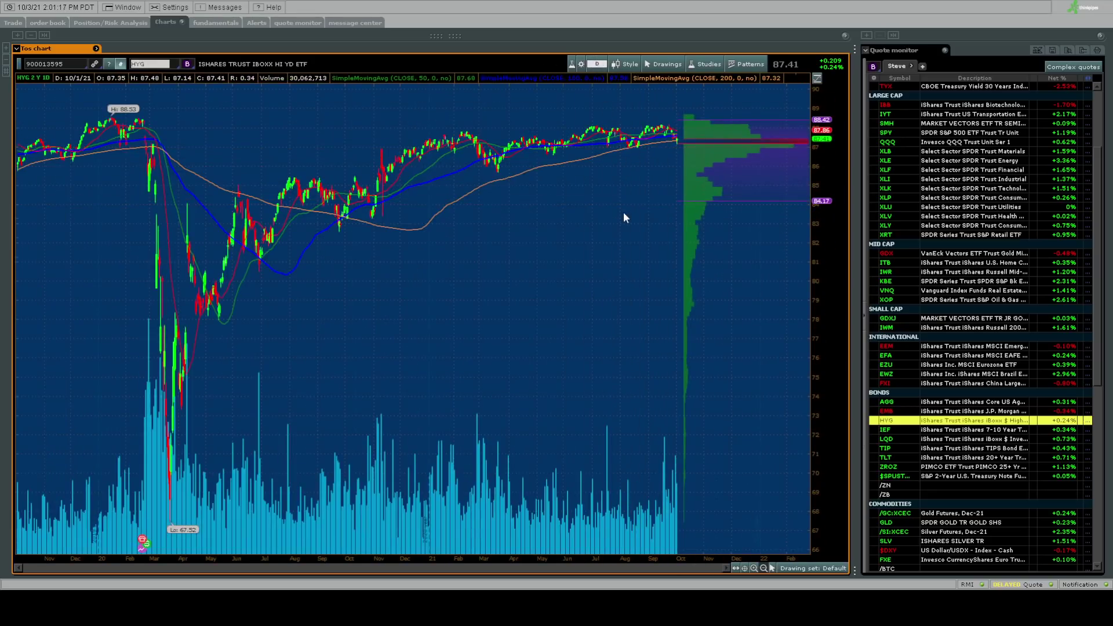
scroll(634, 211, "up", 3)
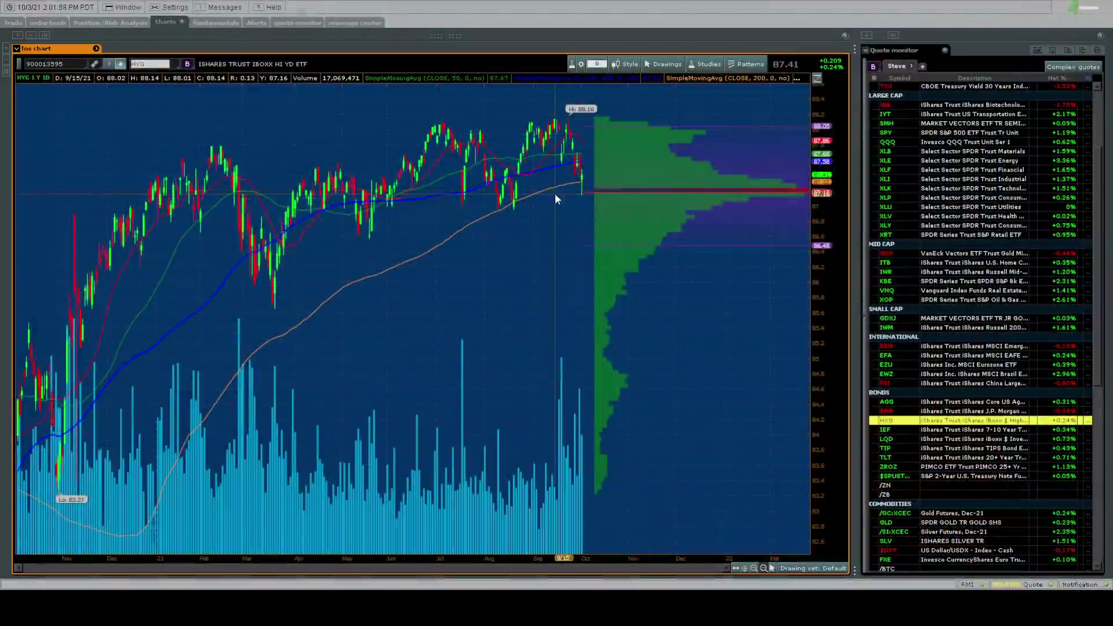
left_click(943, 459)
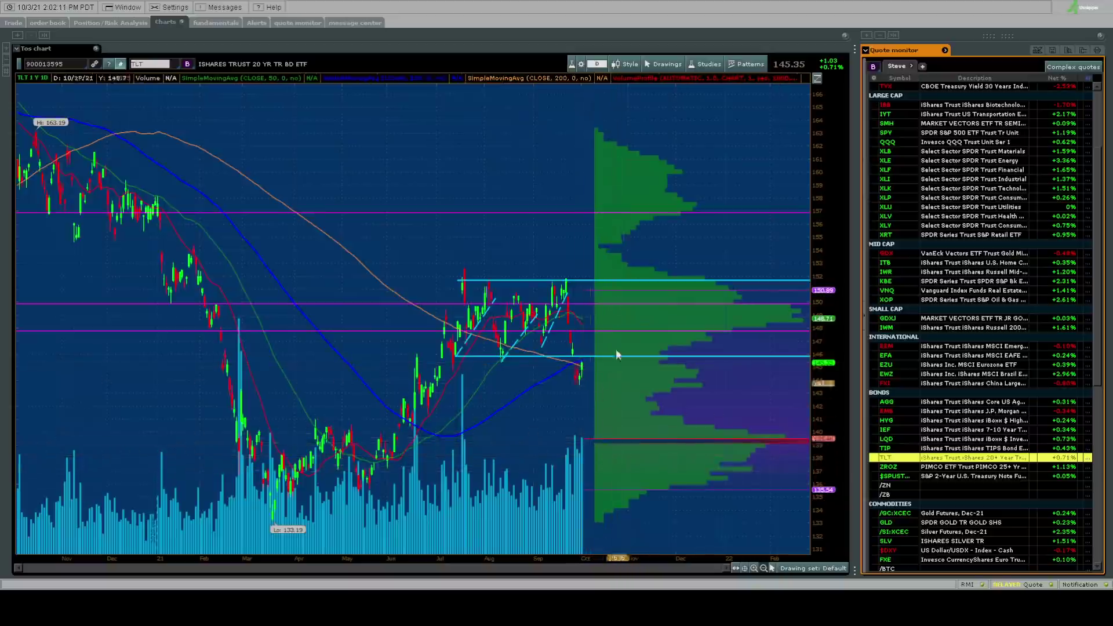
- Enter a 6m time span for TLT, then switch to ten days of 30-minute bars
left_click(600, 65)
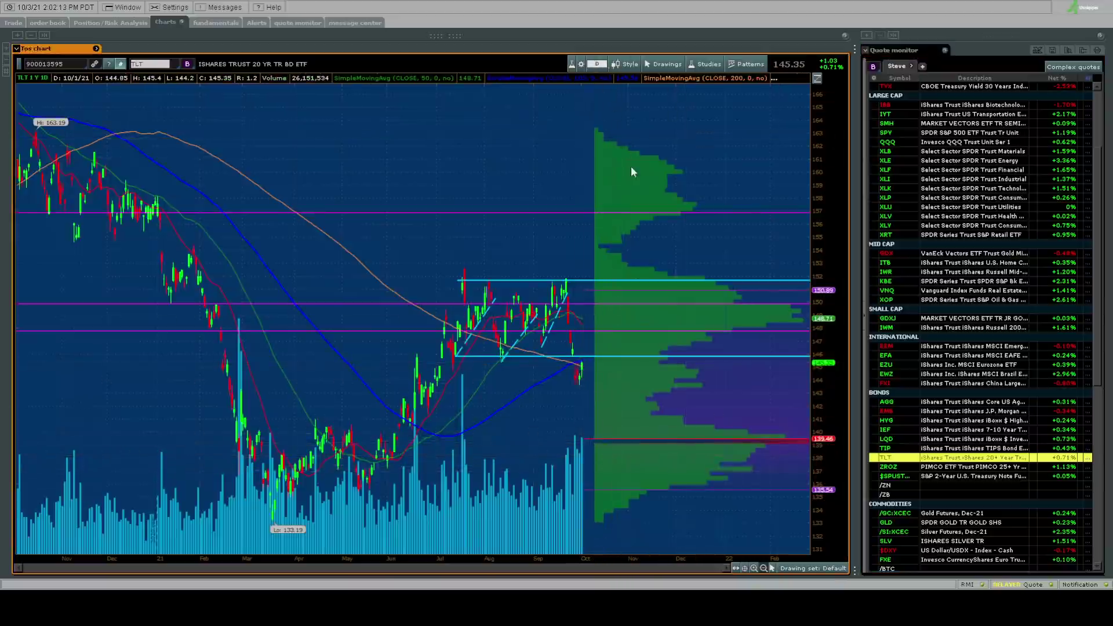
type("6m")
key("Return")
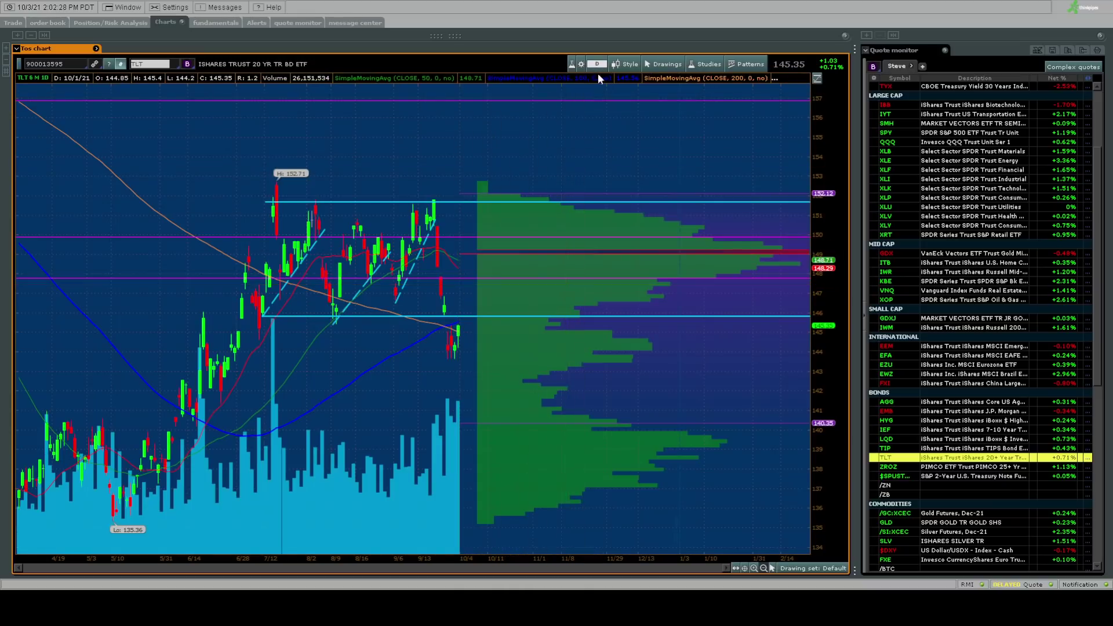
key("ctrl+3")
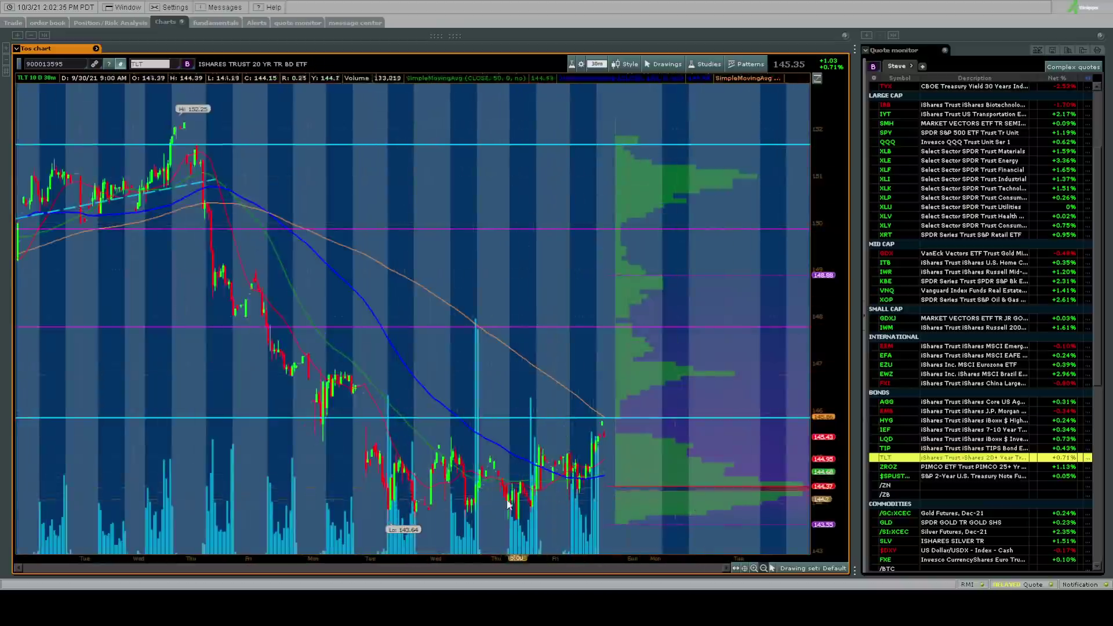
- Put TLT back on 6 M 1D bars, then load the /GC Gold Futures Dec-21 chart
left_click(598, 64)
left_click(625, 179)
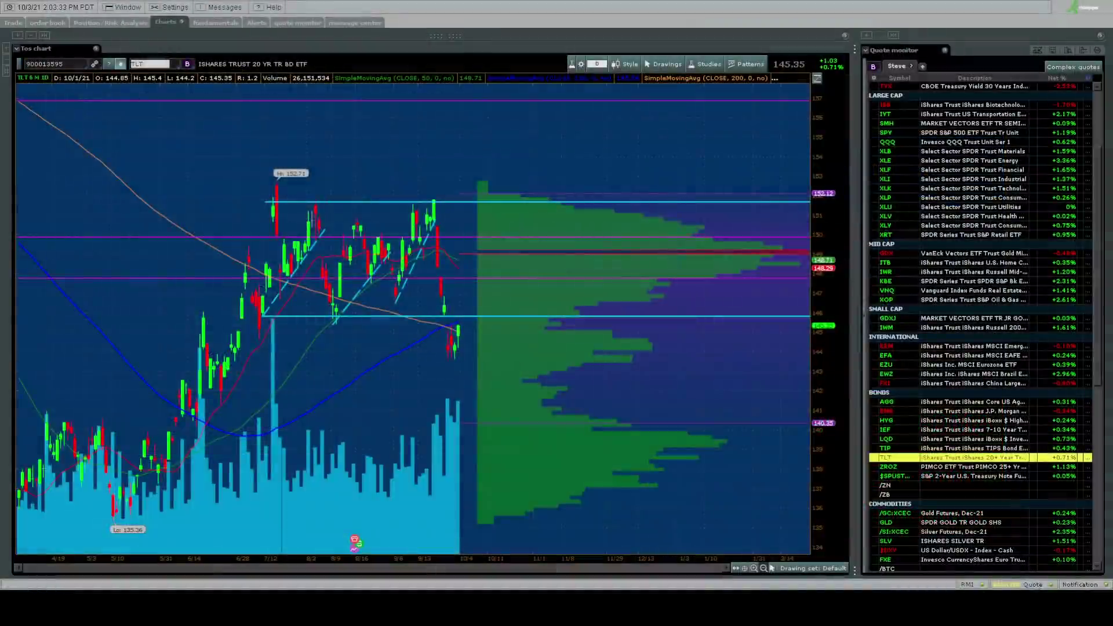
scroll(951, 406, "down", 2)
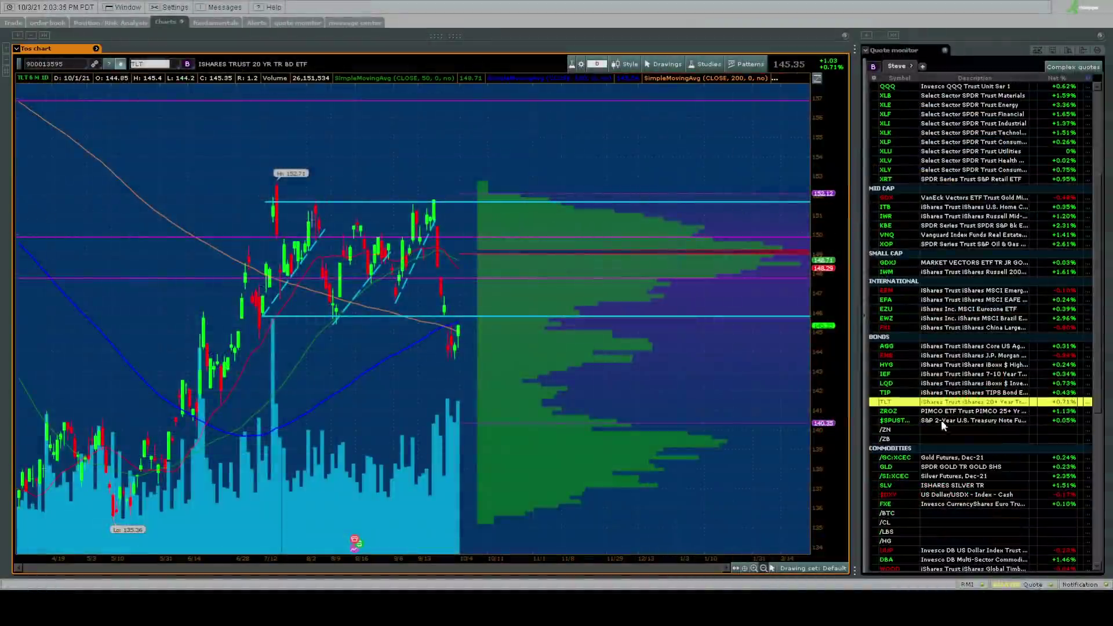
left_click(938, 458)
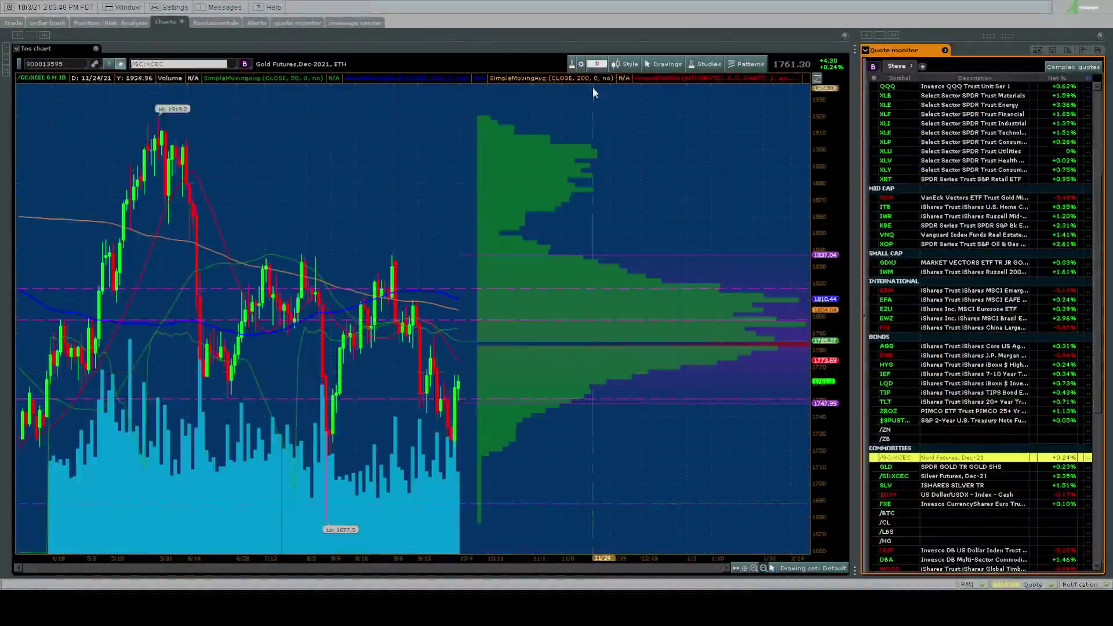
- Focus the /GC gold futures chart panel
left_click(598, 66)
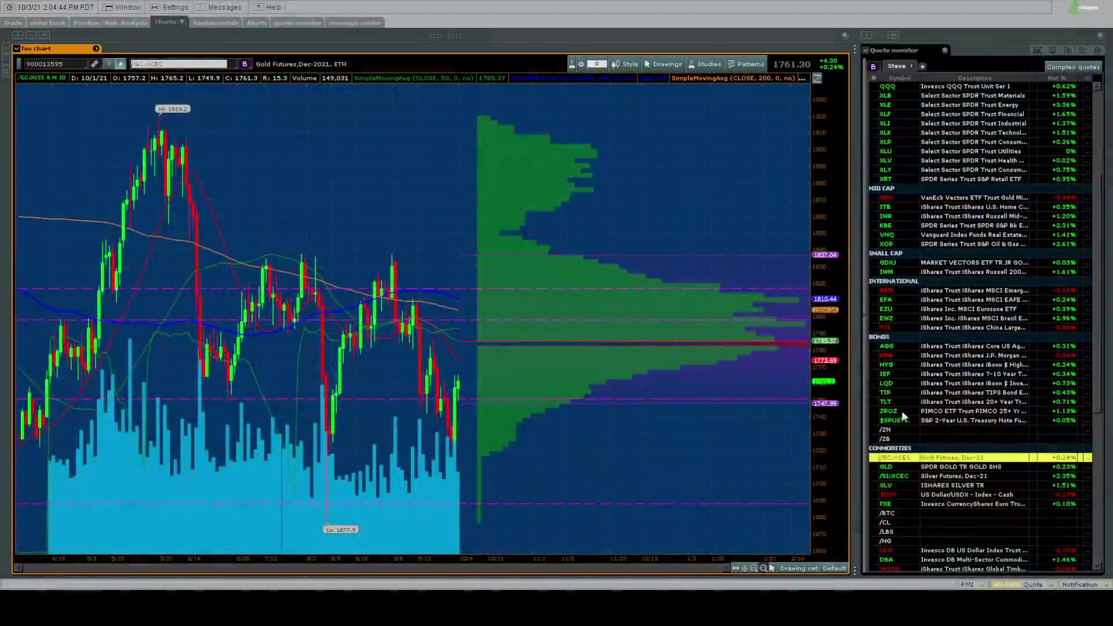
- Load the /SI Silver Futures chart and set it to 6 M 1D daily bars
left_click(949, 475)
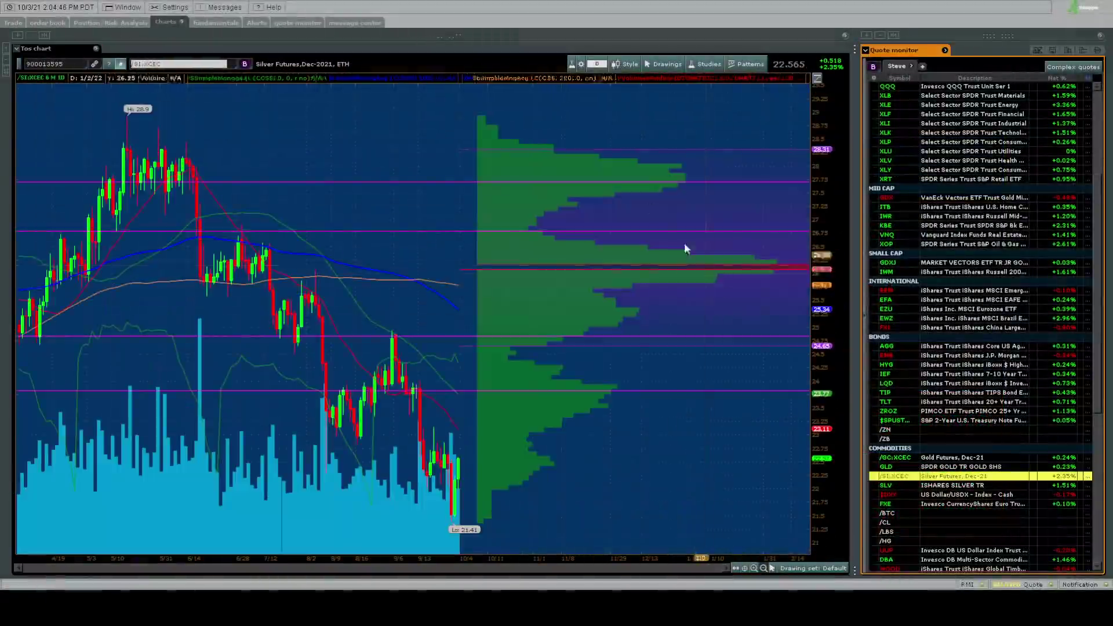
left_click(596, 66)
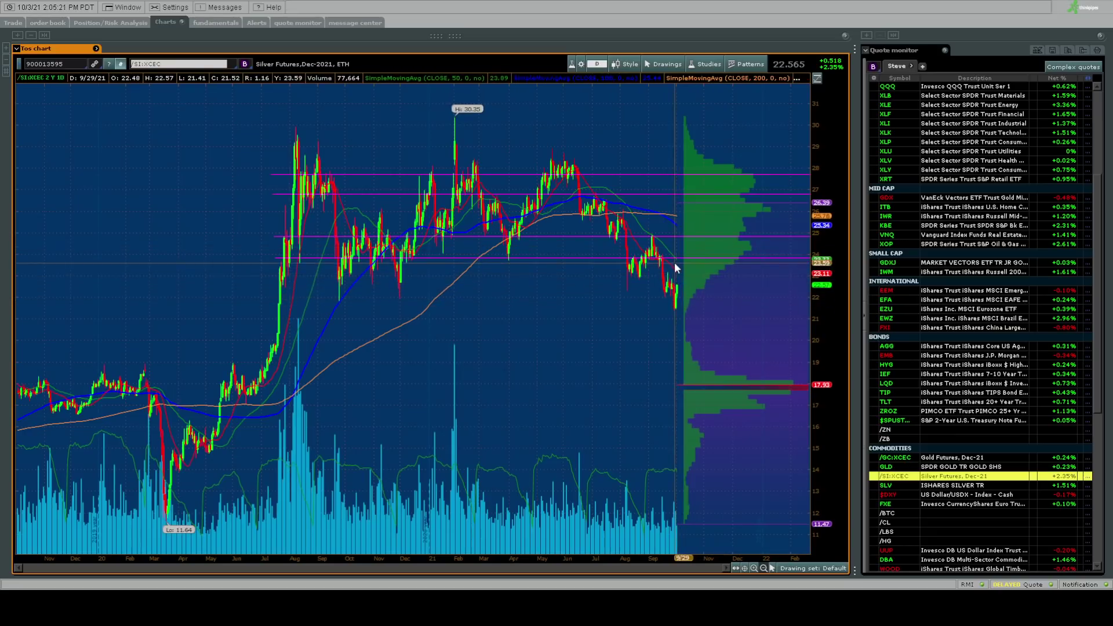
left_click(597, 64)
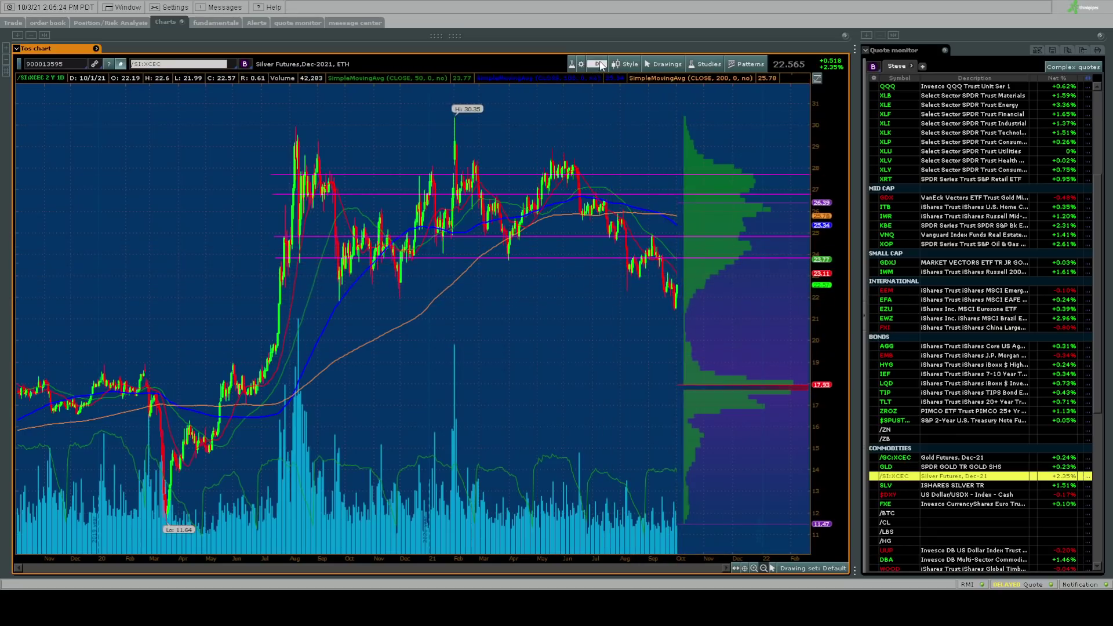
left_click(618, 194)
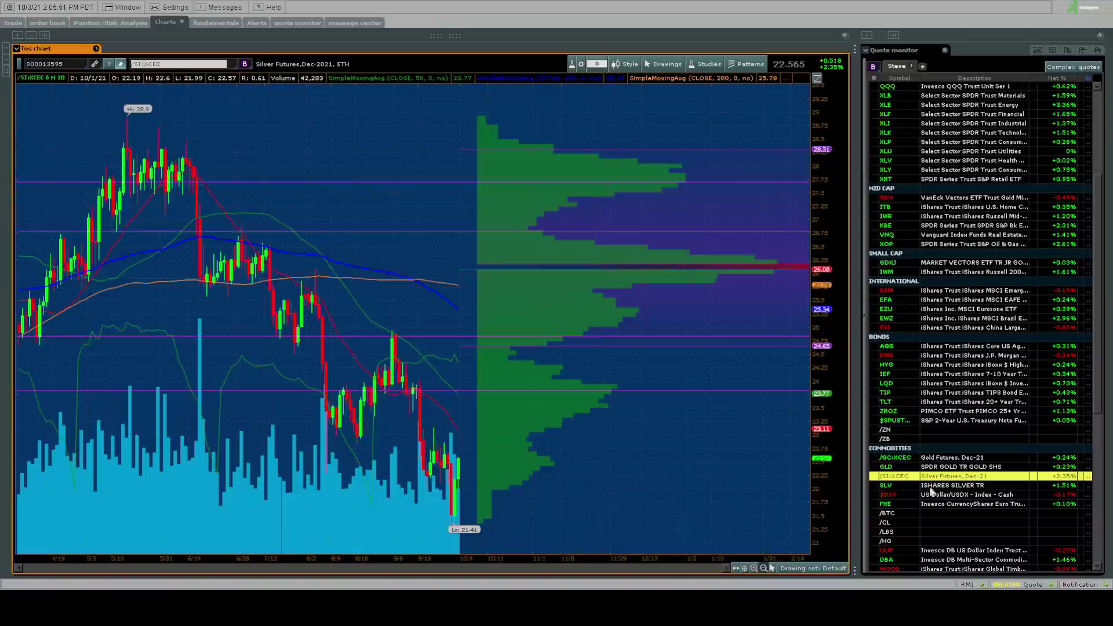
scroll(922, 423, "down", 5)
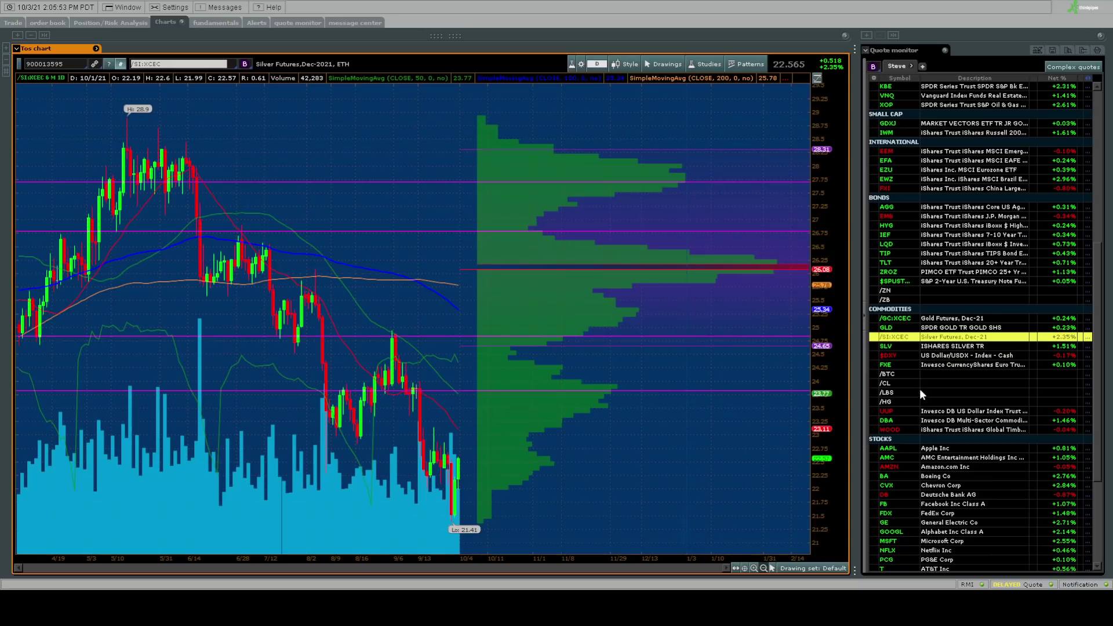
- Load the $DXY US Dollar Index chart and zoom out from 6 M daily to 10 Y weekly
left_click(951, 356)
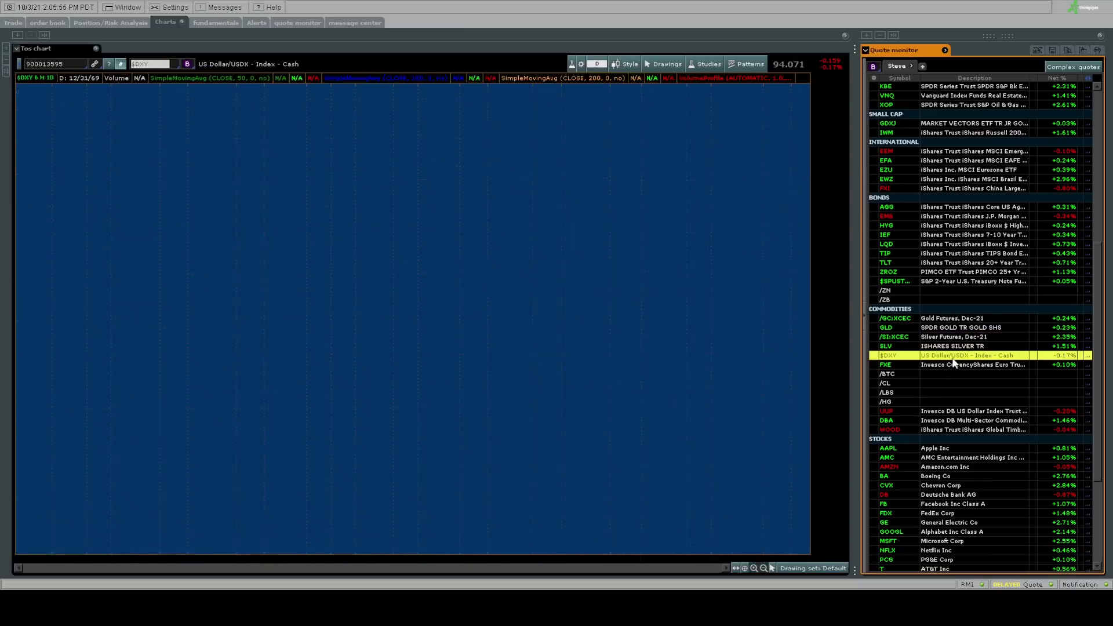
left_click(599, 73)
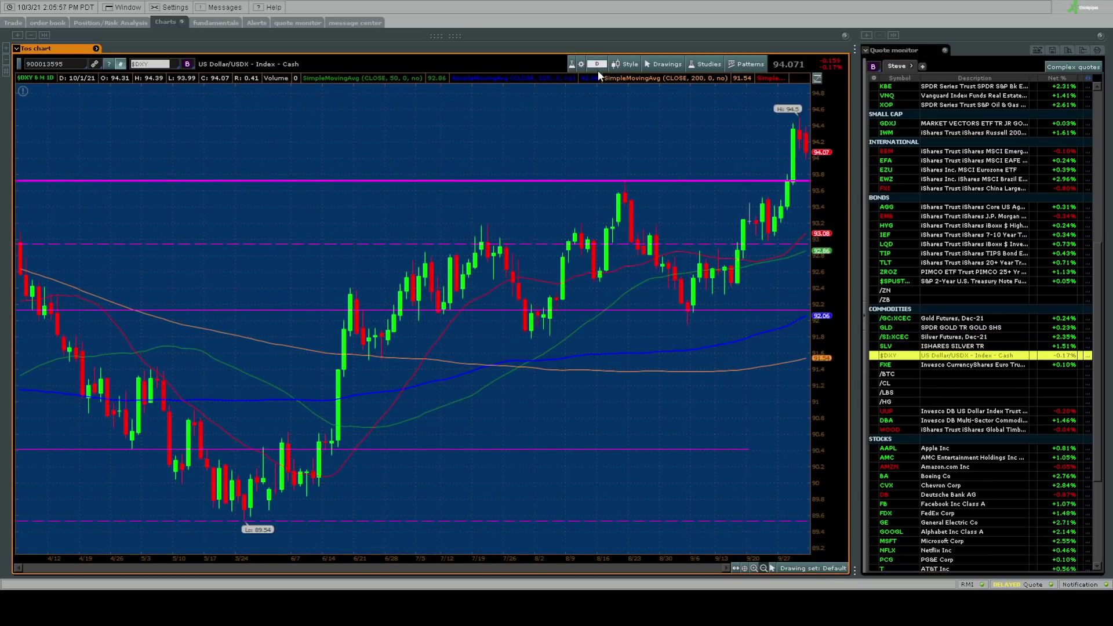
scroll(629, 189, "down", 3)
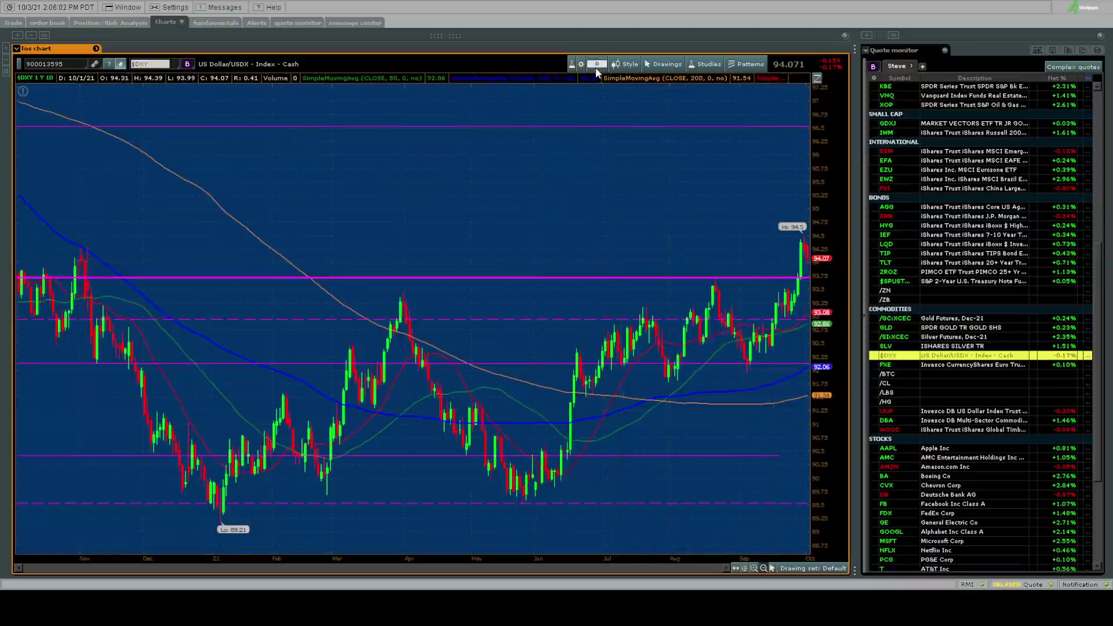
scroll(625, 203, "down", 3)
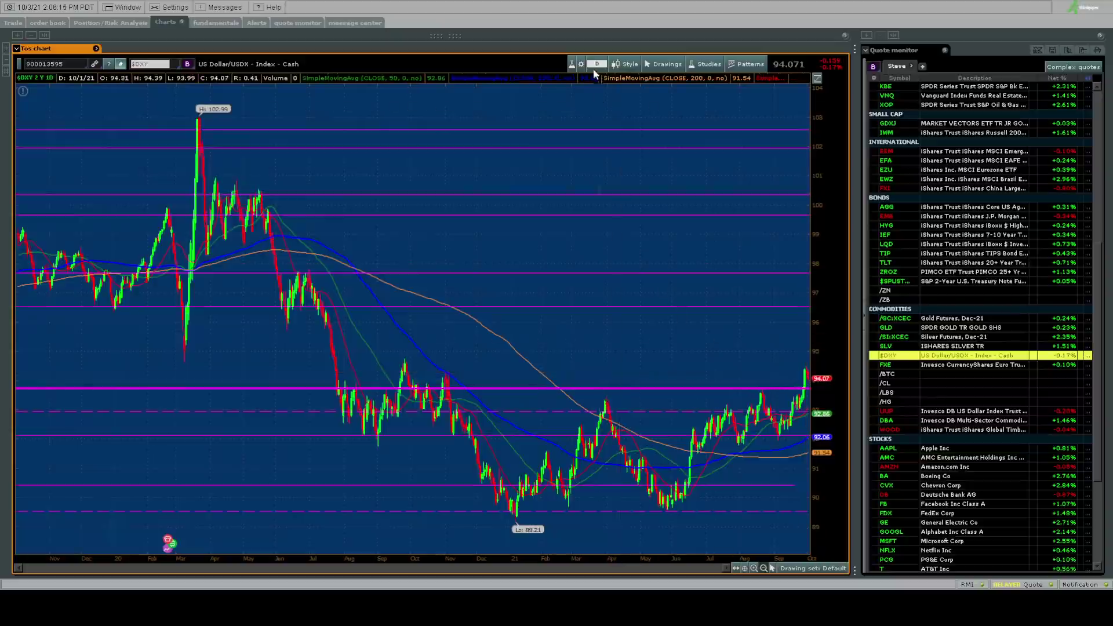
scroll(632, 216, "down", 3)
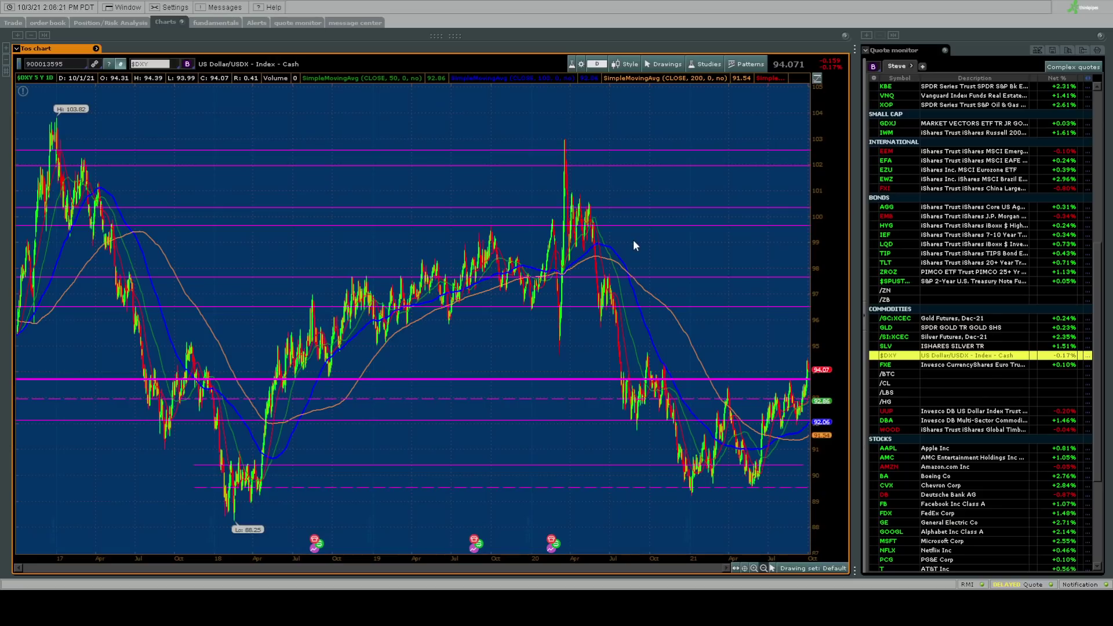
scroll(633, 239, "down", 2)
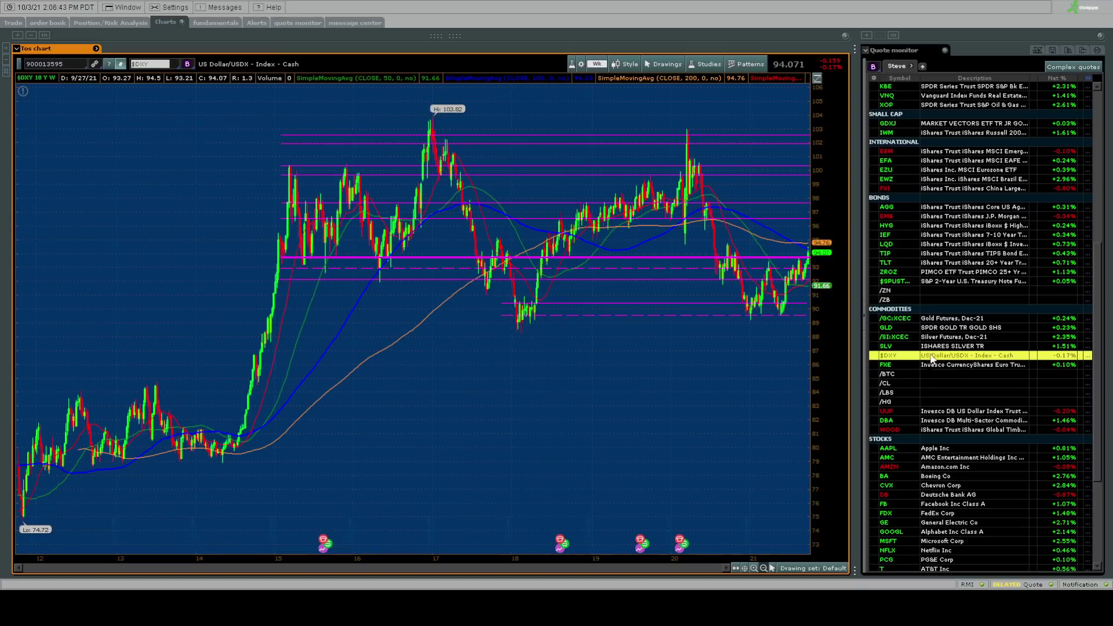
- Load the UUP dollar bullish ETF chart from the Quote monitor and focus its panel
left_click(935, 409)
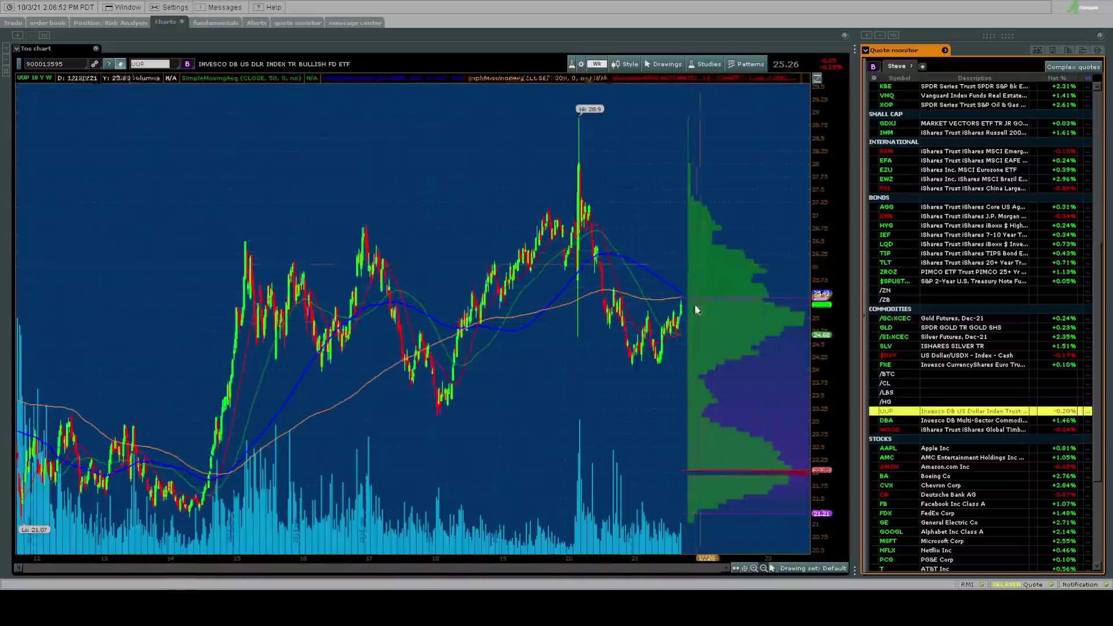
left_click(601, 70)
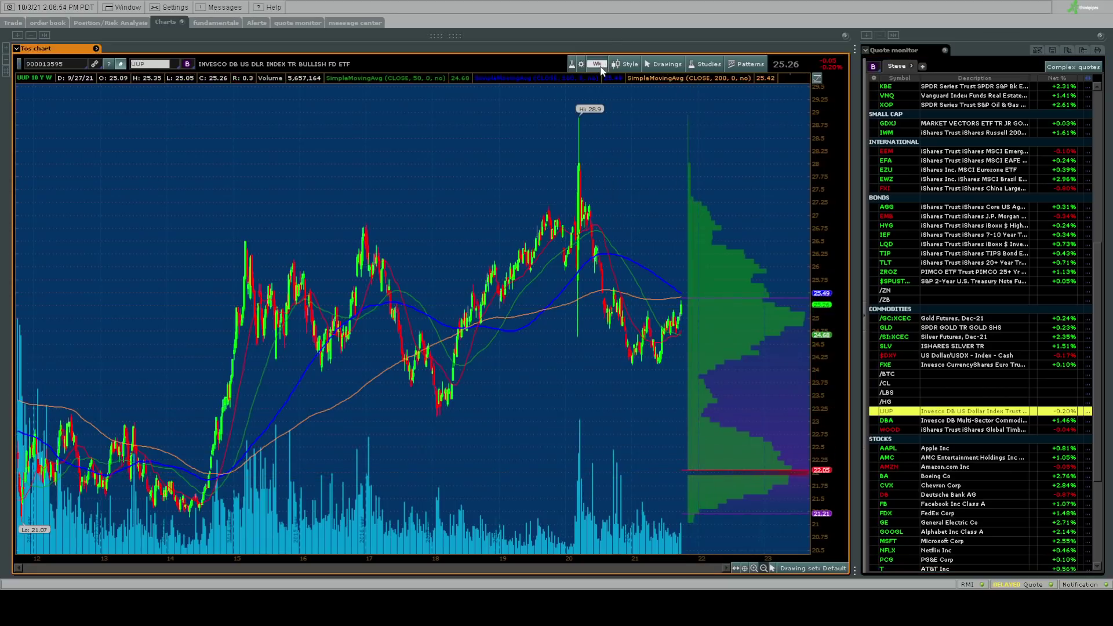